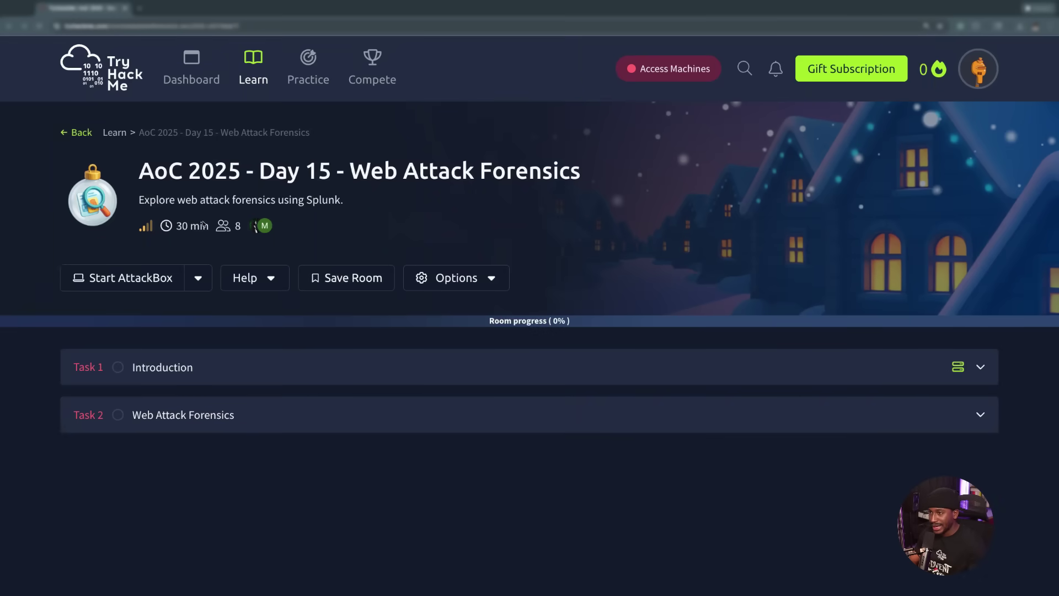
{"action": "left_click", "coordinate": [258, 369]}
{"action": "scroll", "coordinate": [221, 353], "scroll_direction": "down", "scroll_amount": 10}
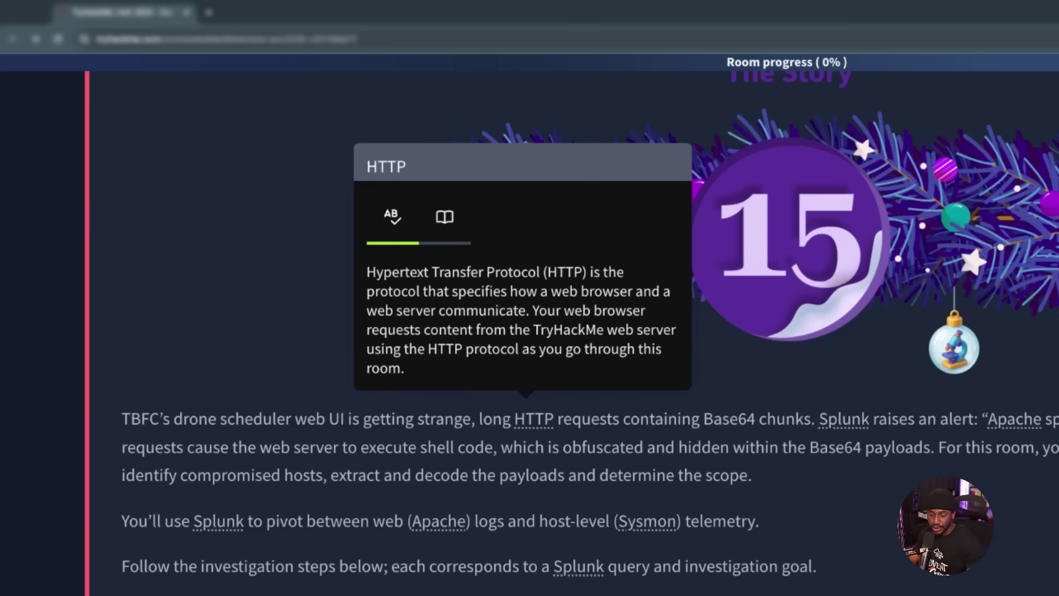
{"action": "mouse_move", "coordinate": [844, 420]}
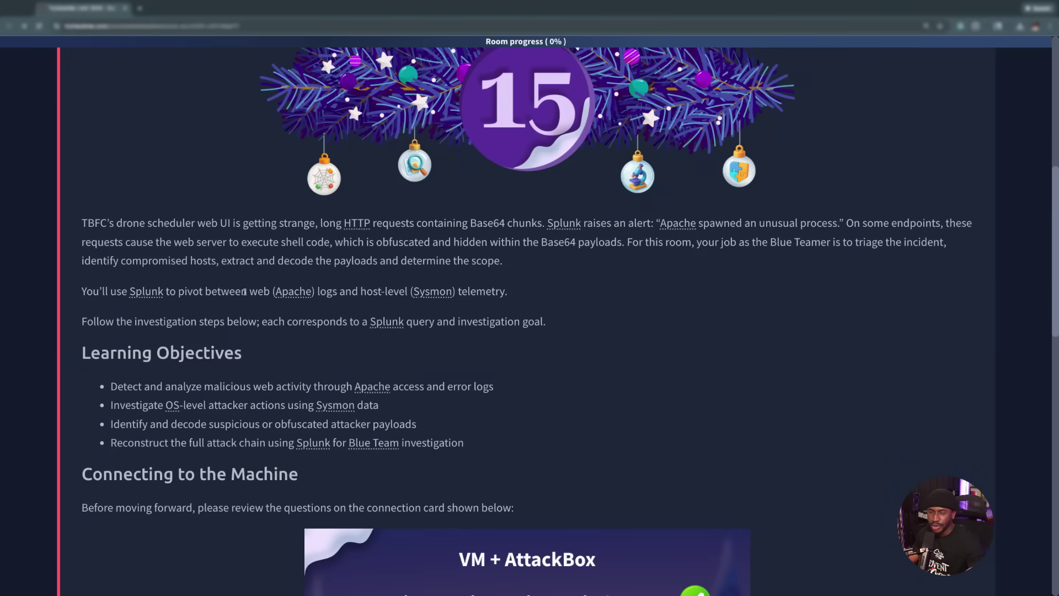
Step: Scroll down to the virtual environment section showing the AttackBox and target VM both off
{"action": "scroll", "coordinate": [242, 293], "scroll_direction": "down", "scroll_amount": 1}
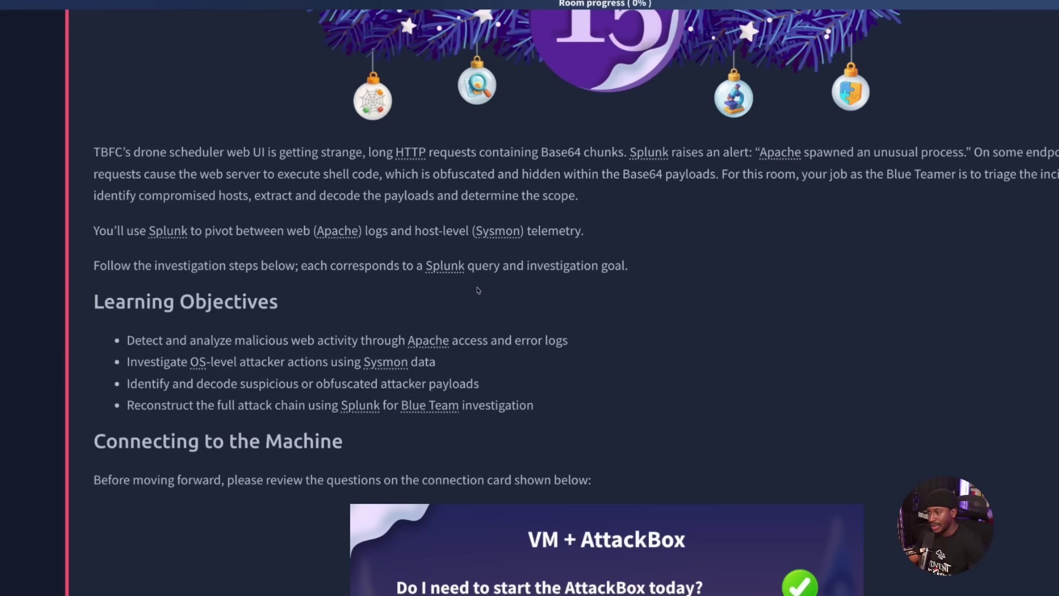
{"action": "scroll", "coordinate": [472, 295], "scroll_direction": "down", "scroll_amount": 1}
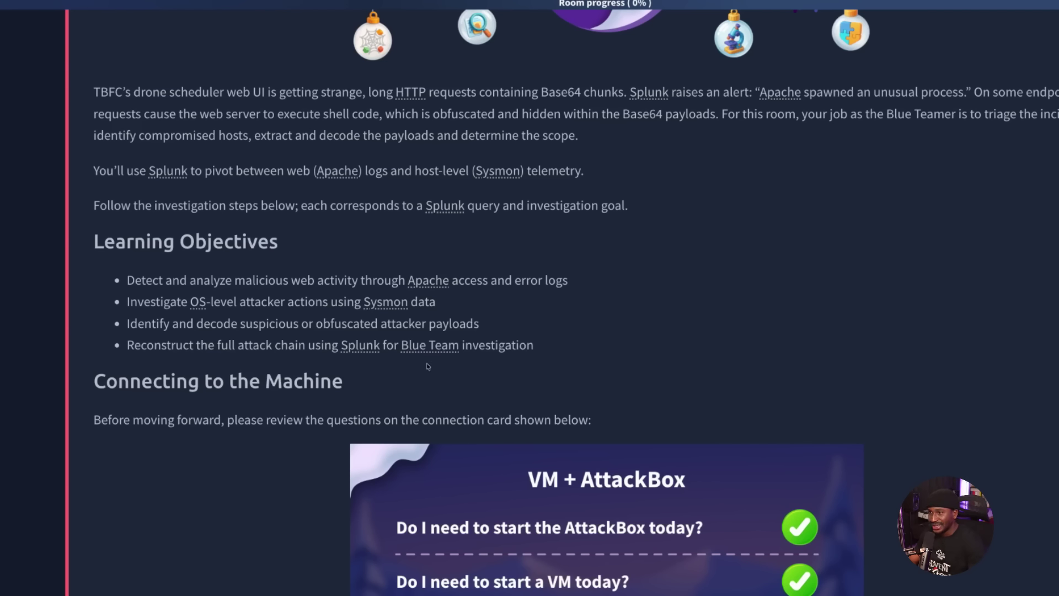
{"action": "mouse_move", "coordinate": [436, 347]}
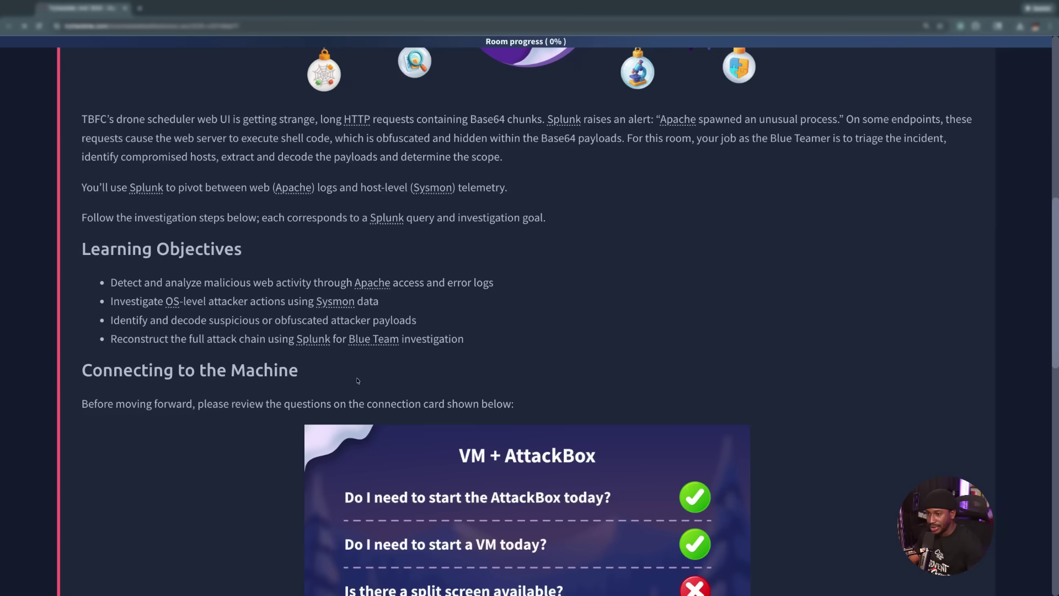
{"action": "scroll", "coordinate": [233, 265], "scroll_direction": "down", "scroll_amount": 5}
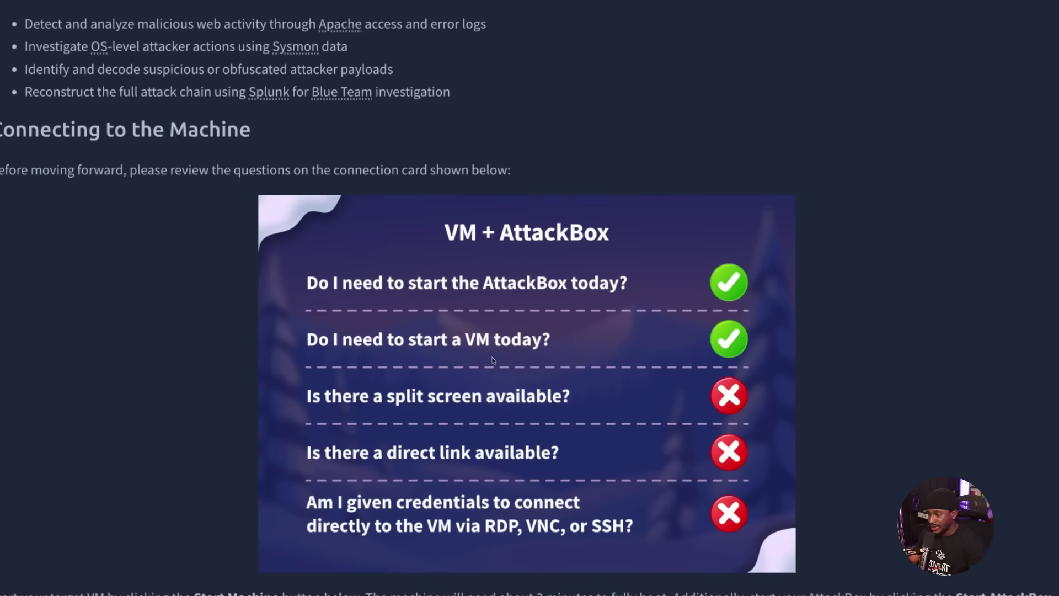
{"action": "scroll", "coordinate": [541, 347], "scroll_direction": "down", "scroll_amount": 1}
{"action": "scroll", "coordinate": [541, 347], "scroll_direction": "down", "scroll_amount": 4}
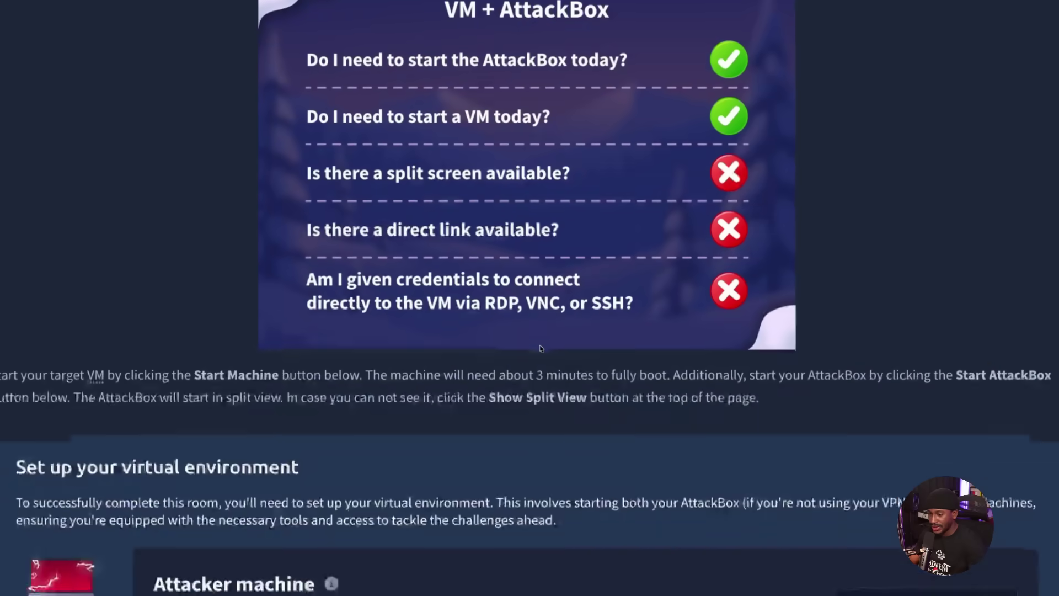
{"action": "scroll", "coordinate": [537, 388], "scroll_direction": "down", "scroll_amount": 1}
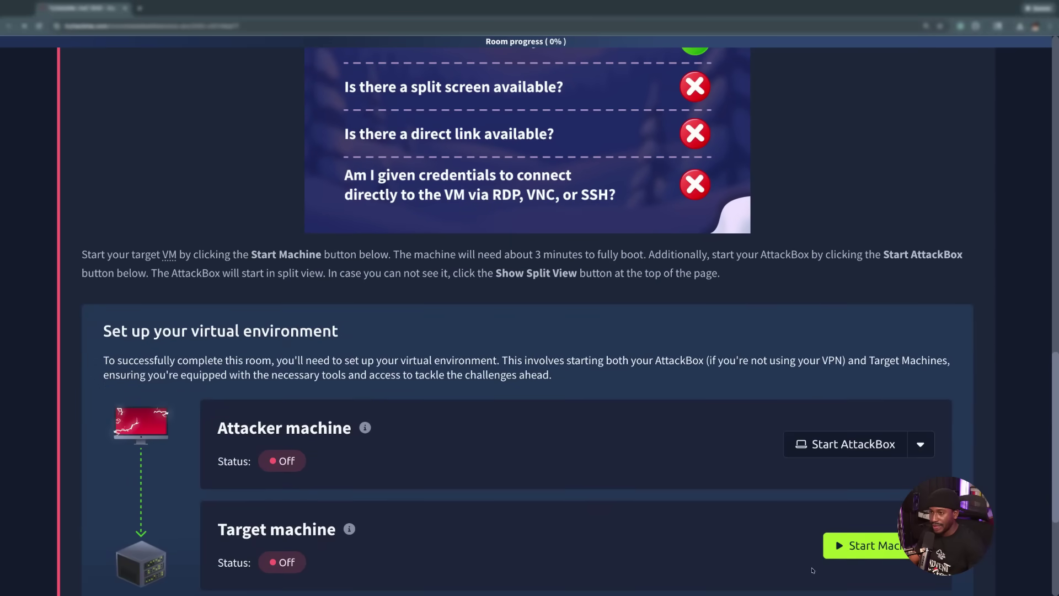
Step: Start the target machine and the AttackBox, then mark the Introduction task's first question complete
{"action": "left_click", "coordinate": [866, 547]}
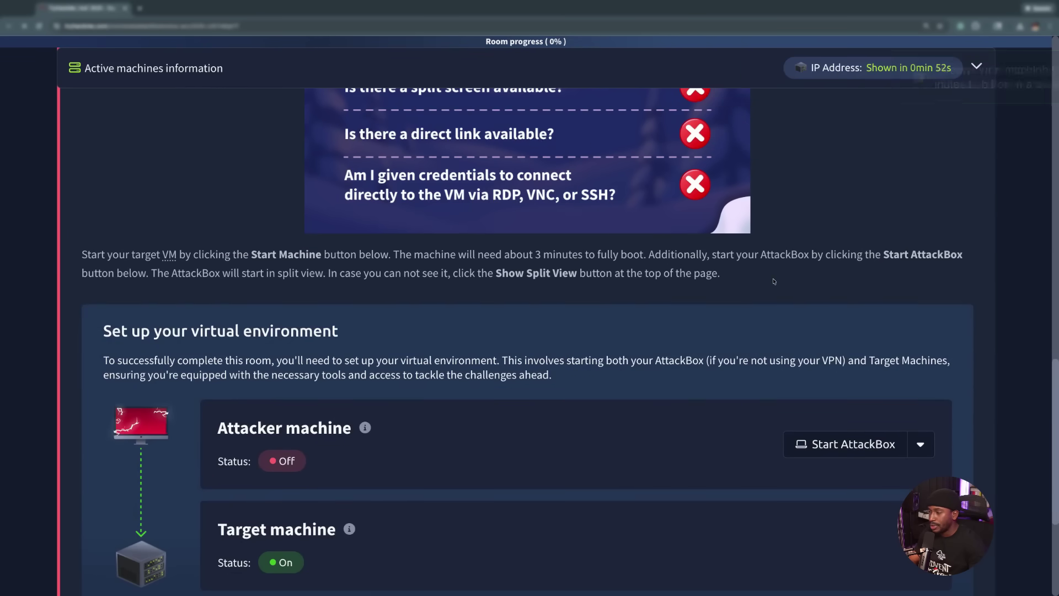
{"action": "left_click", "coordinate": [856, 444]}
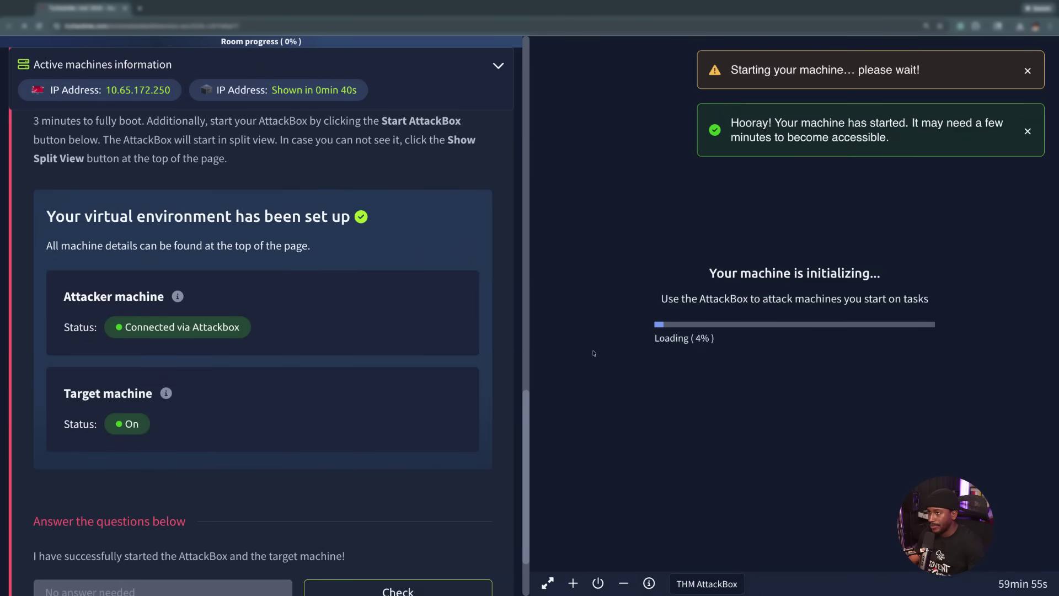
{"action": "scroll", "coordinate": [232, 336], "scroll_direction": "down", "scroll_amount": 1}
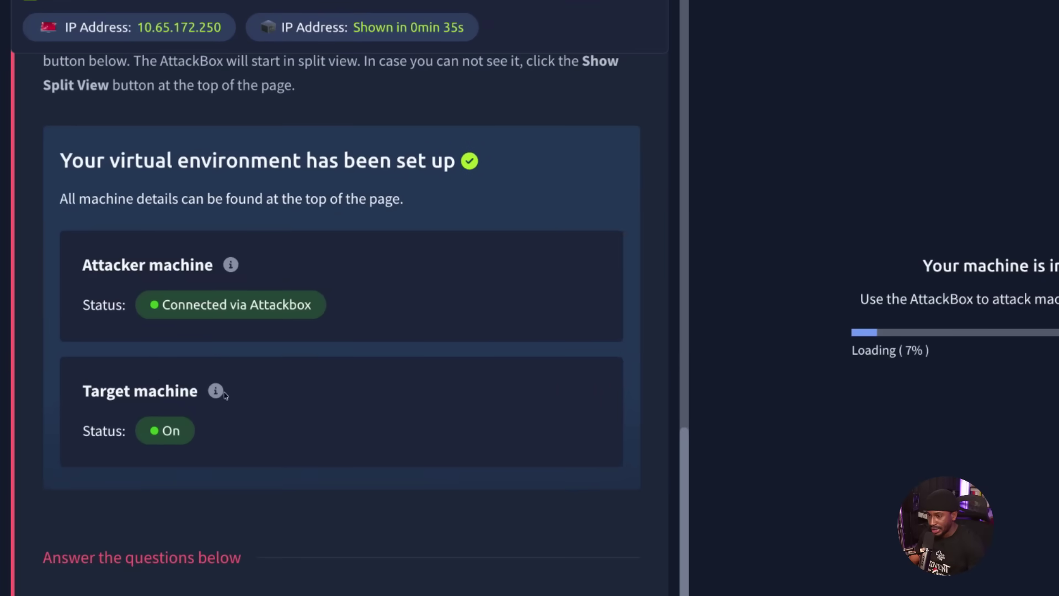
{"action": "scroll", "coordinate": [232, 268], "scroll_direction": "down", "scroll_amount": 2}
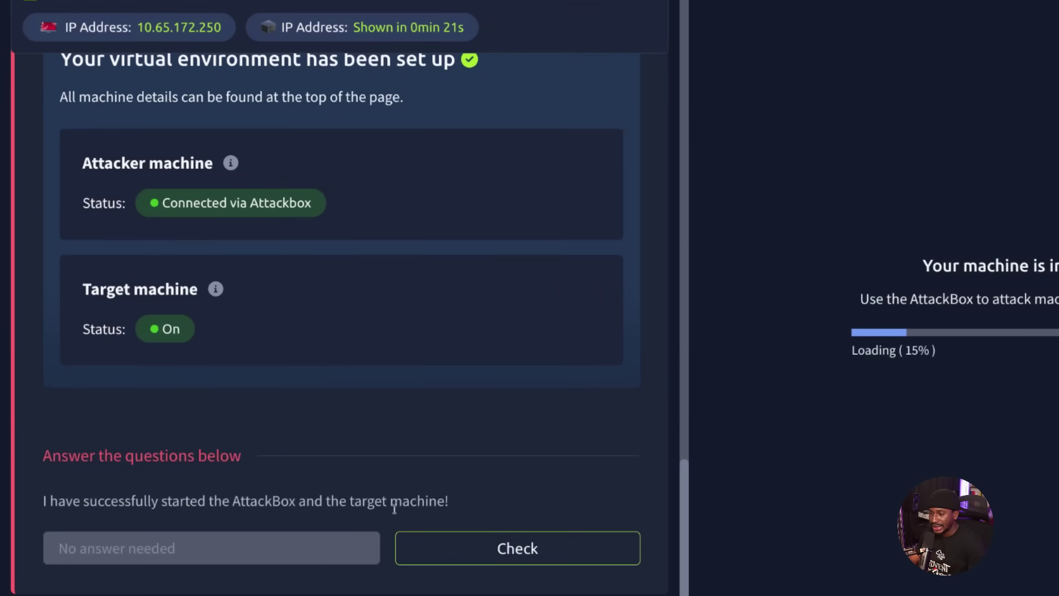
{"action": "left_click", "coordinate": [531, 552]}
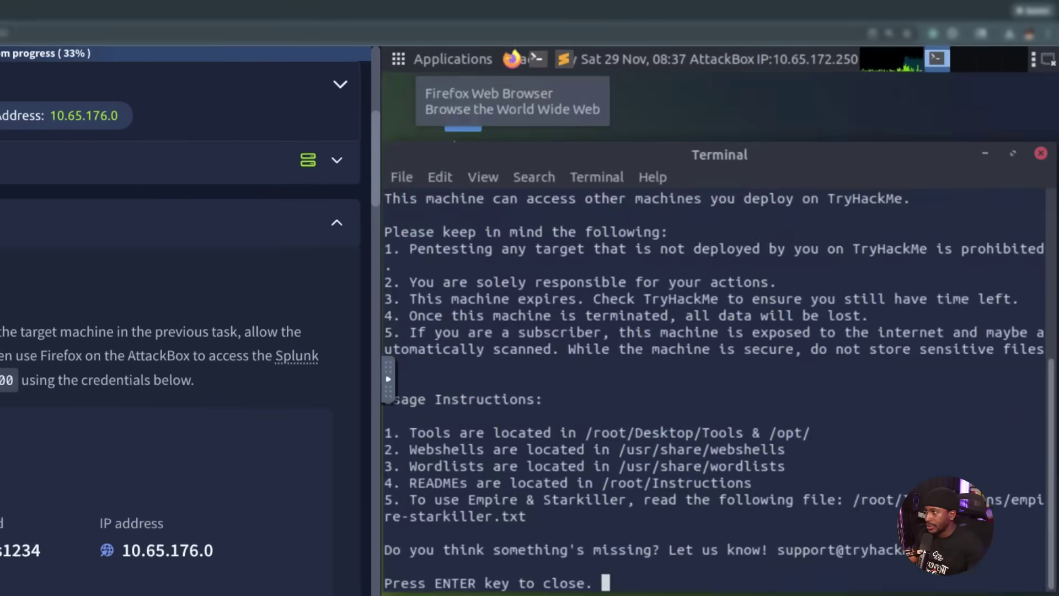
{"action": "left_click", "coordinate": [512, 59]}
{"action": "left_click", "coordinate": [568, 157]}
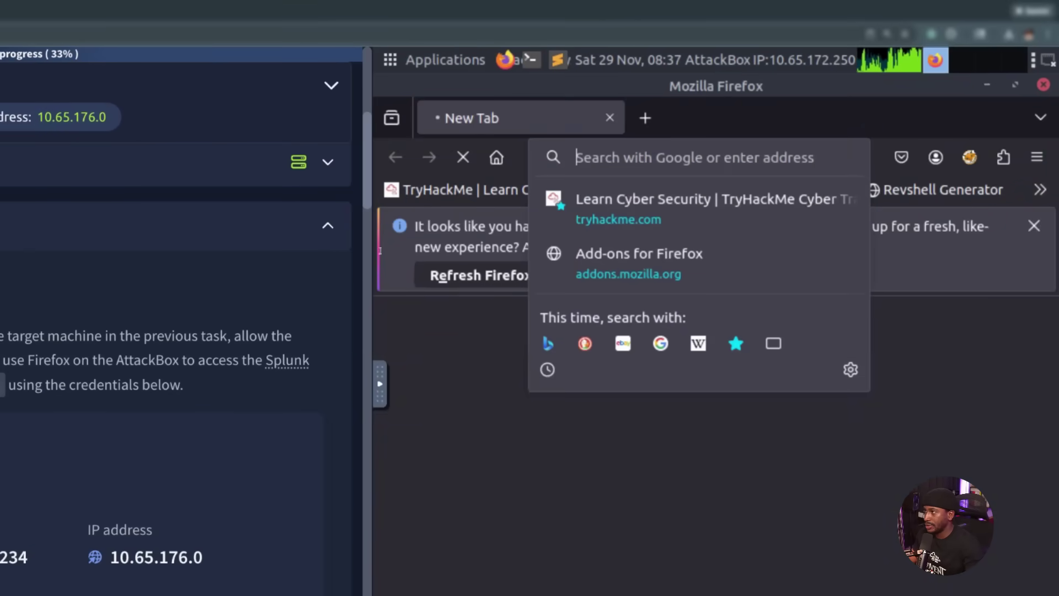
{"action": "type", "text": "http"}
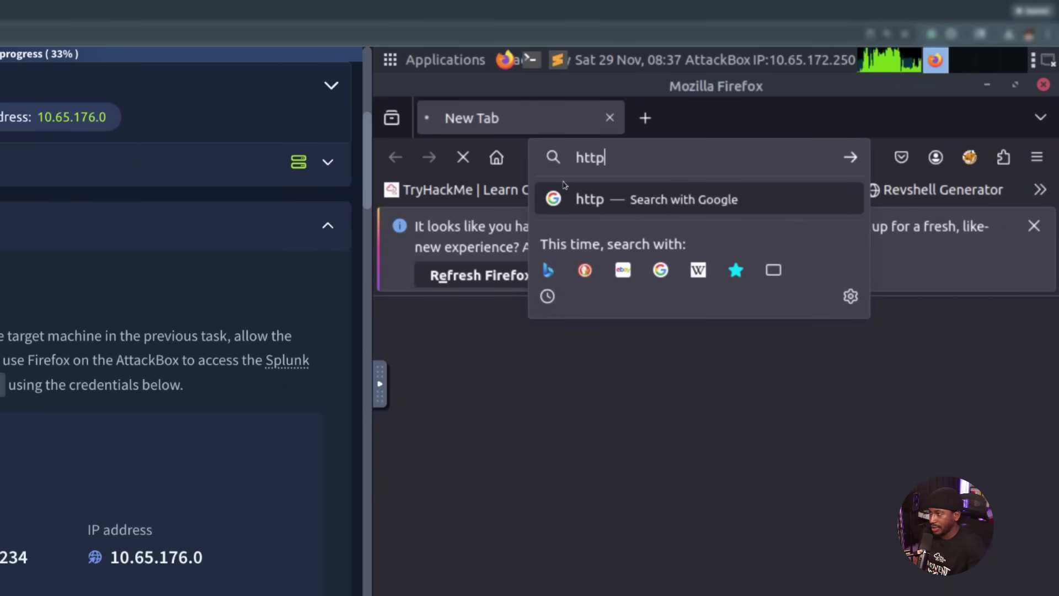
{"action": "type", "text": "://"}
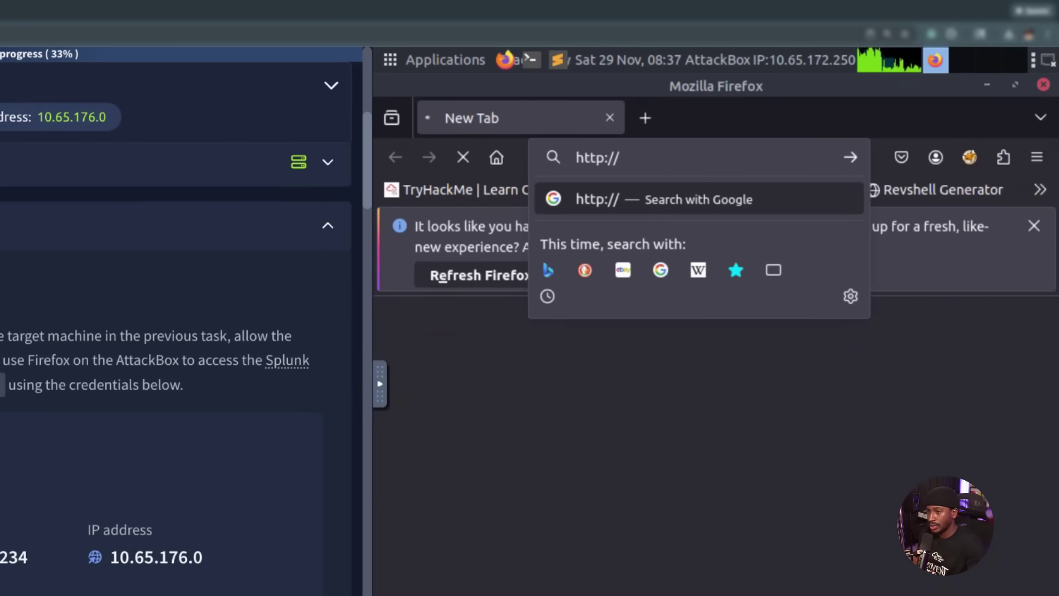
{"action": "type", "text": "10.6"}
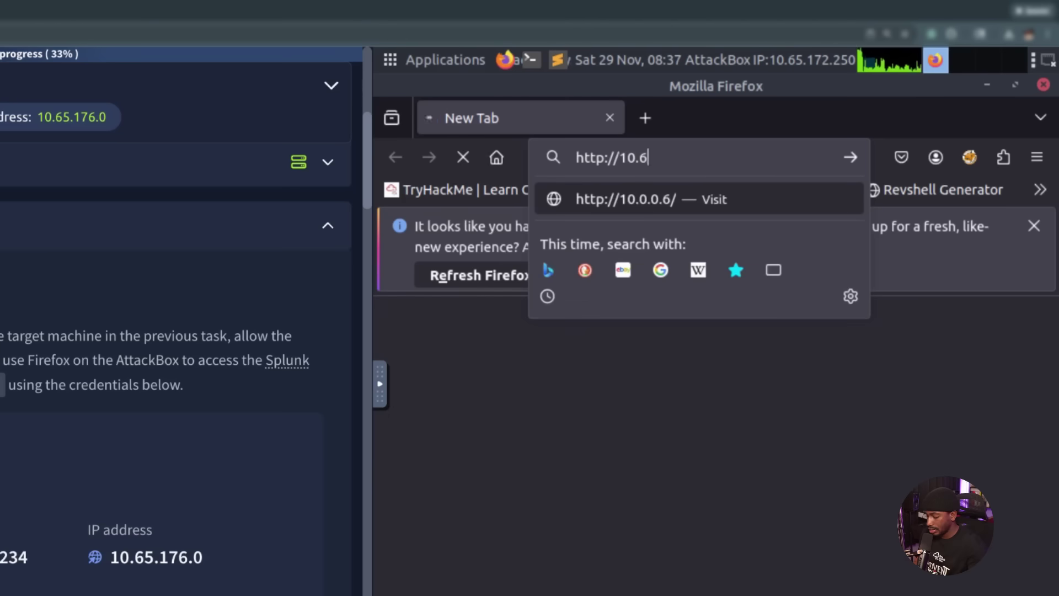
{"action": "type", "text": "5.17"}
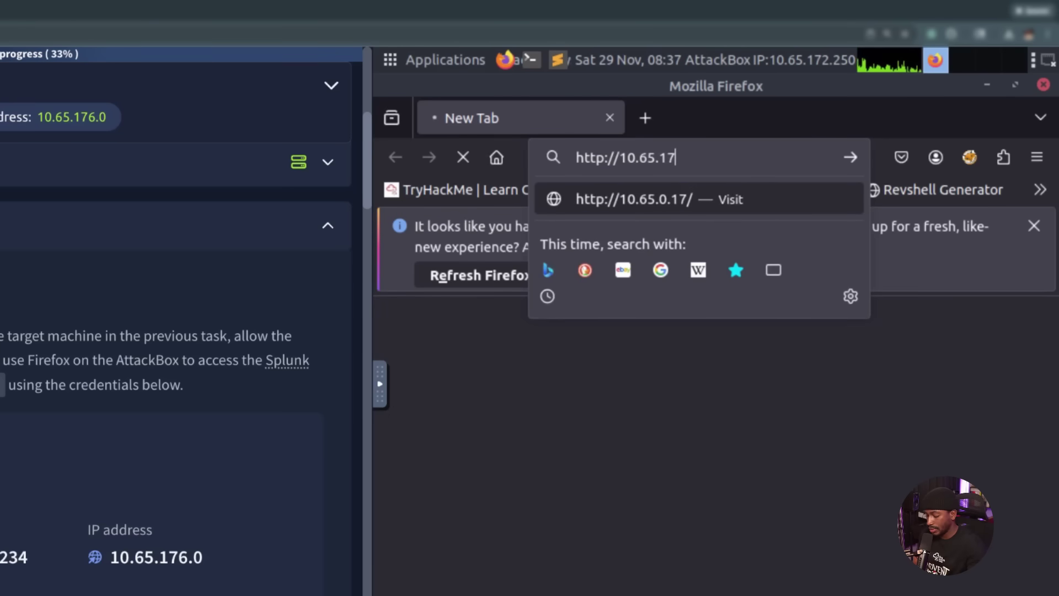
{"action": "type", "text": "6.0"}
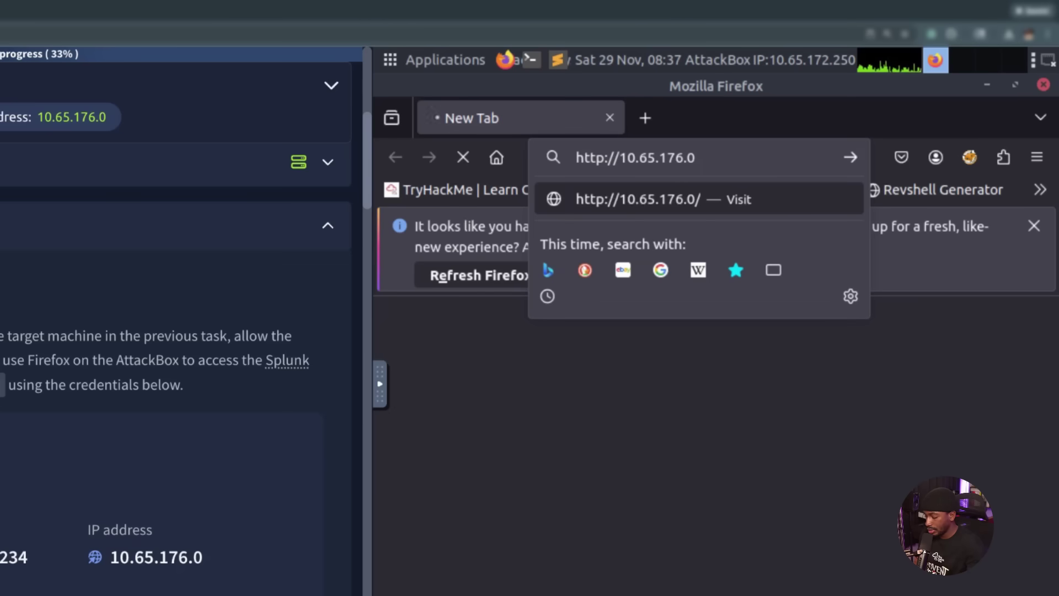
{"action": "type", "text": ":8000"}
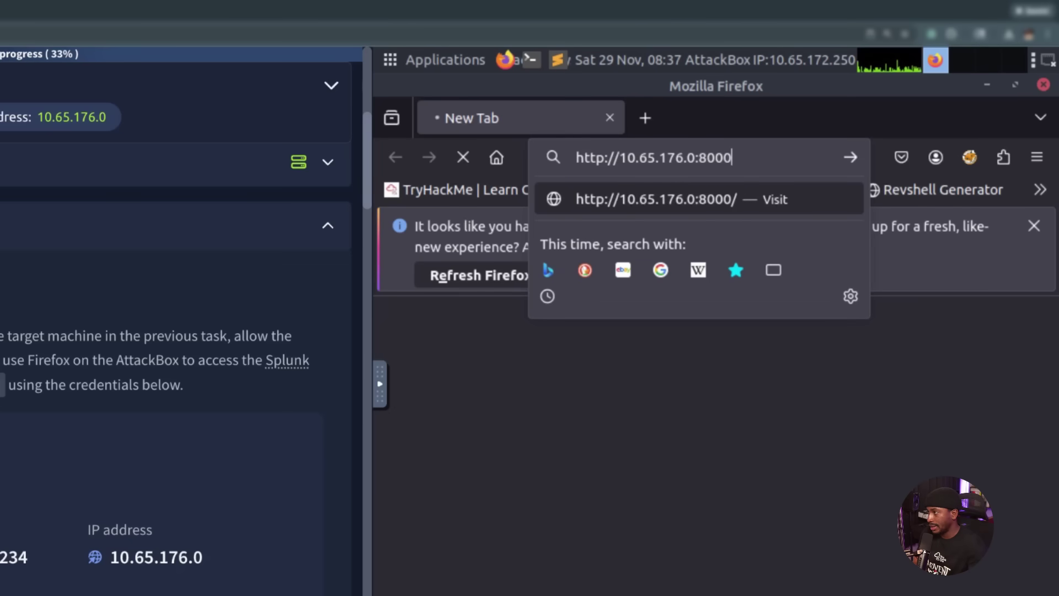
{"action": "key", "text": "Return"}
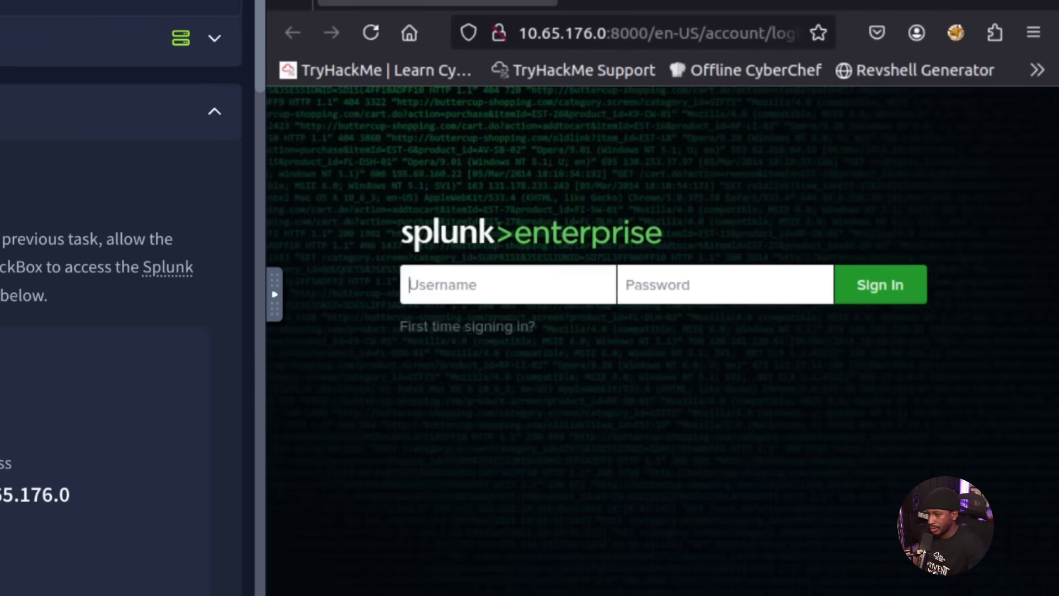
Step: Sign in to Splunk with the room's username and password
{"action": "type", "text": "Blue"}
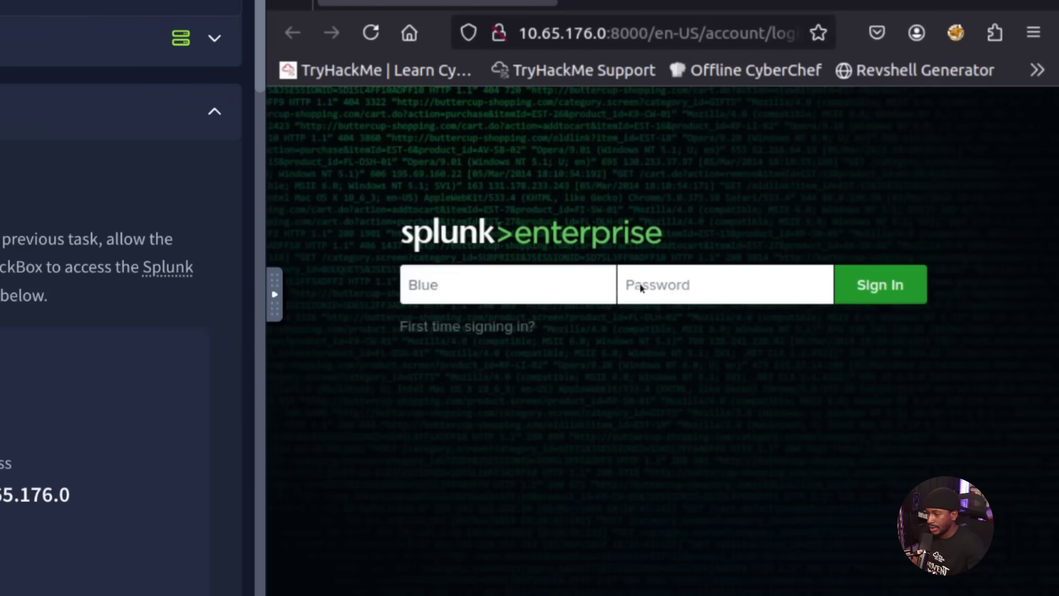
{"action": "left_click", "coordinate": [653, 291]}
{"action": "type", "text": "B"}
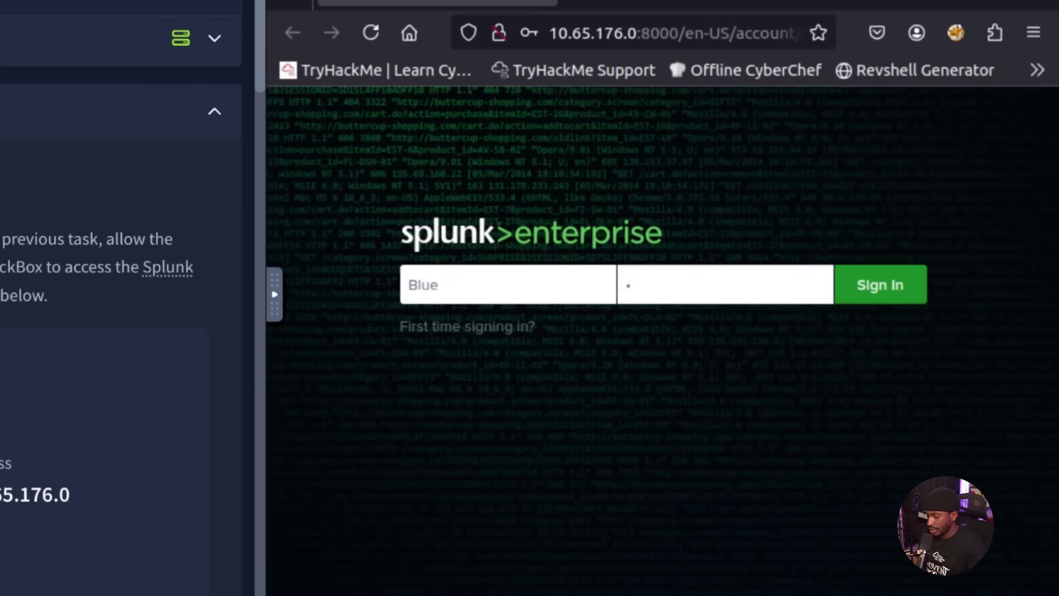
{"action": "type", "text": "*******"}
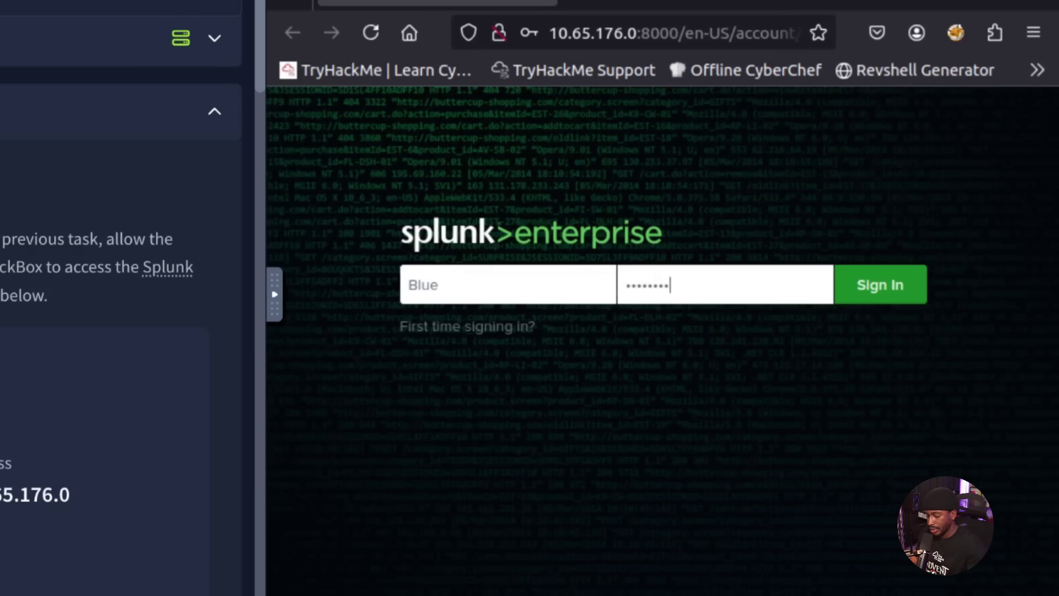
{"action": "key", "text": "Return"}
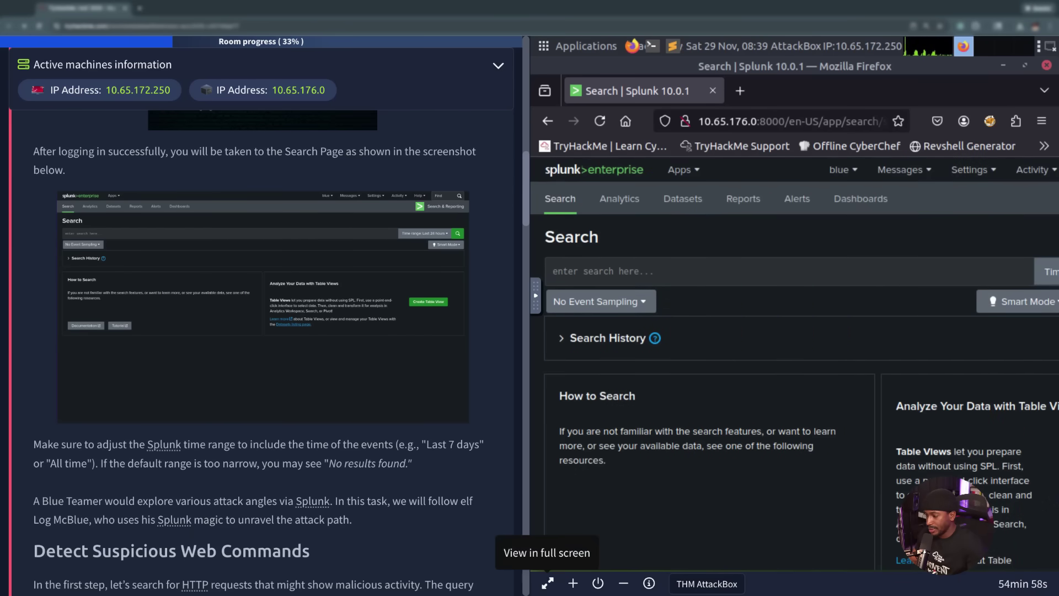
Step: Put the AttackBox in full screen and maximize Firefox so Splunk's Search page fills it
{"action": "left_click", "coordinate": [548, 583]}
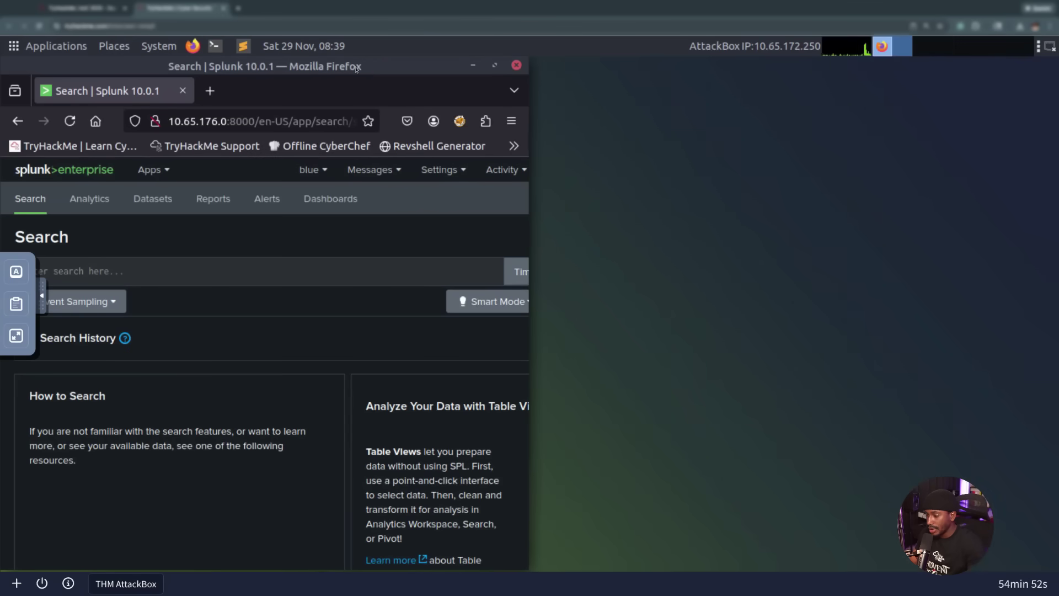
{"action": "left_click", "coordinate": [494, 64]}
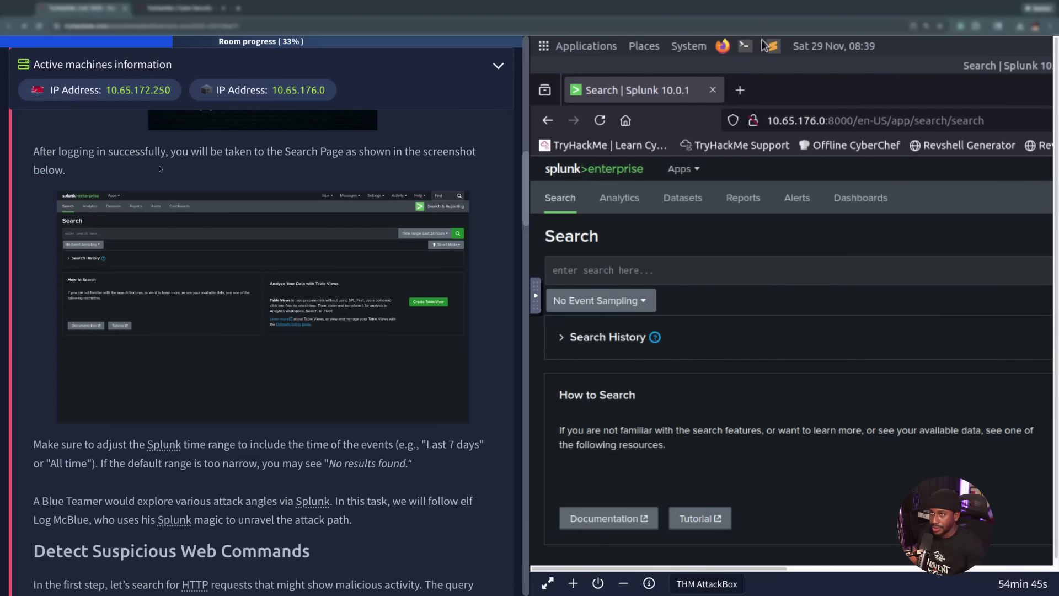
{"action": "scroll", "coordinate": [259, 331], "scroll_direction": "down", "scroll_amount": 5}
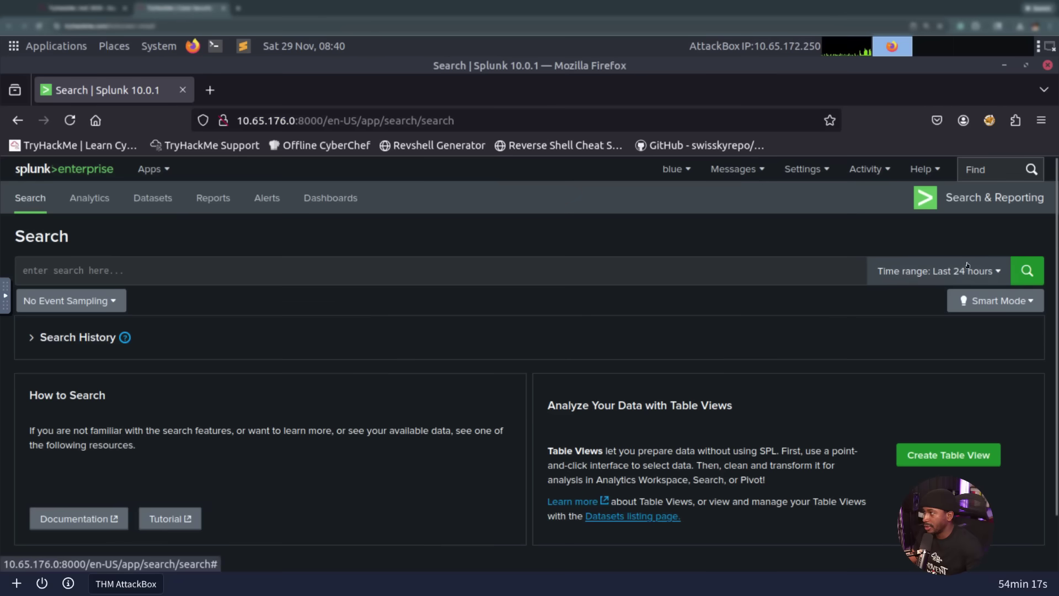
{"action": "left_click", "coordinate": [976, 271]}
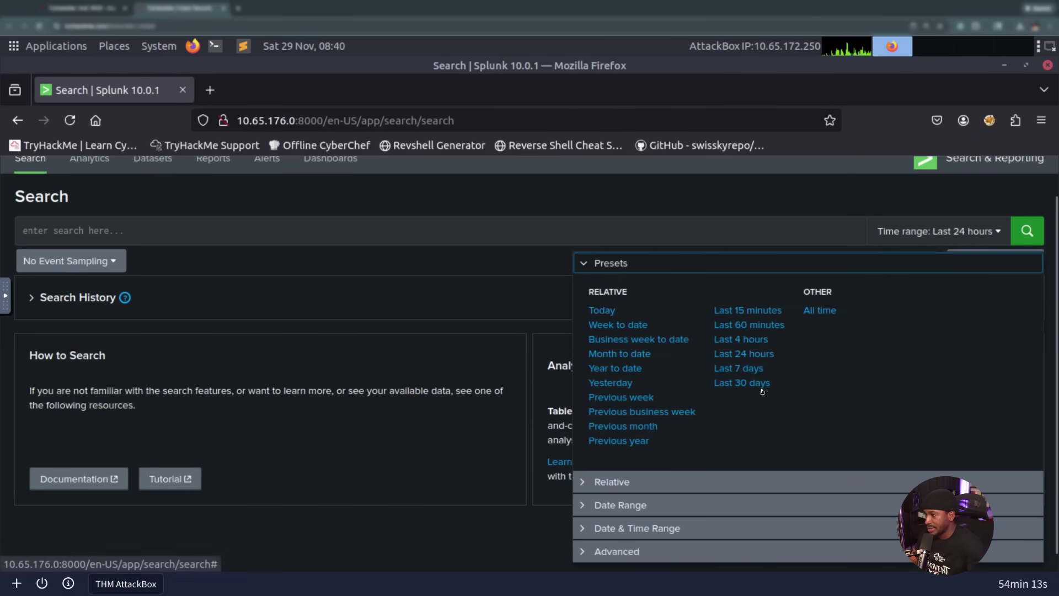
{"action": "left_click", "coordinate": [480, 292]}
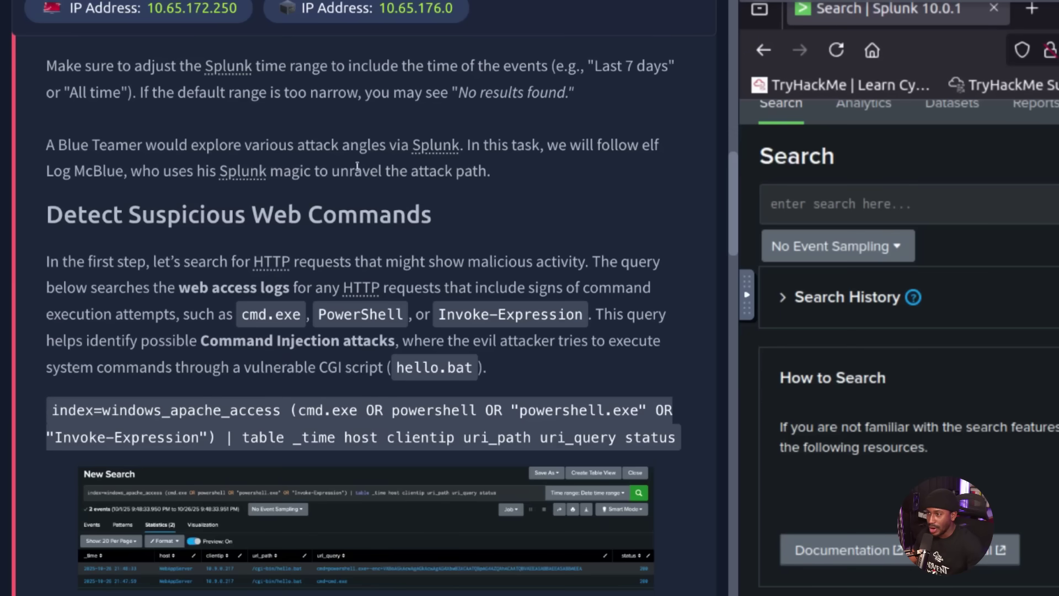
Step: Highlight windows_apache_access and cmd.exe in the query, then put the table command on its own line
{"action": "scroll", "coordinate": [478, 219], "scroll_direction": "down", "scroll_amount": 2}
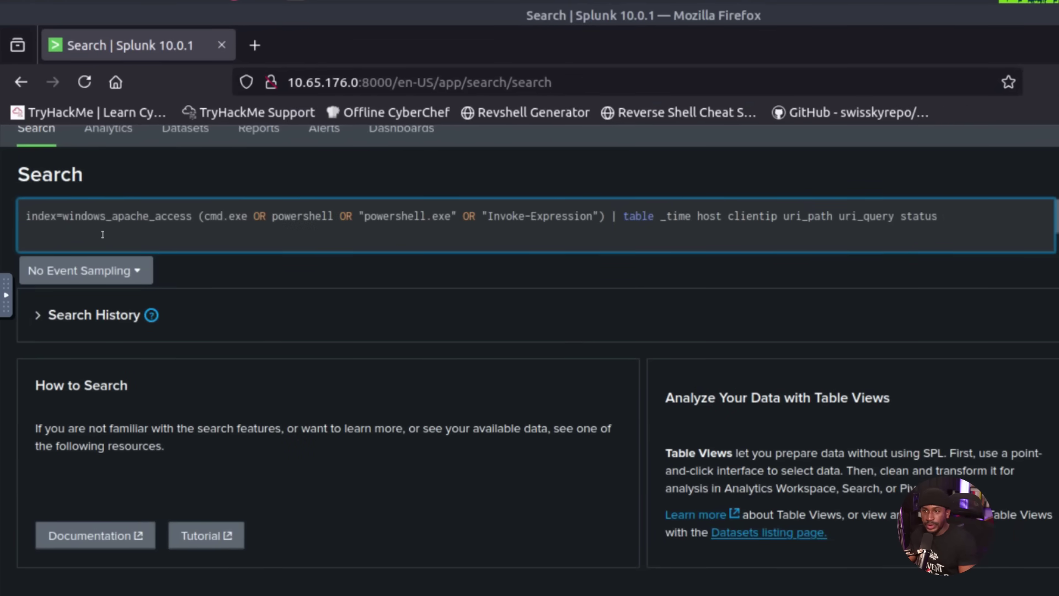
{"action": "left_click", "coordinate": [62, 216]}
{"action": "key", "text": "shift+Right"}
{"action": "key", "text": "shift+Right"}
{"action": "key", "text": "shift+Right"}
{"action": "key", "text": "shift+Right"}
{"action": "key", "text": "shift+Right"}
{"action": "key", "text": "shift+Right"}
{"action": "key", "text": "shift+Right"}
{"action": "key", "text": "shift+Right"}
{"action": "key", "text": "shift+Right"}
{"action": "key", "text": "shift+Right"}
{"action": "key", "text": "shift+Right"}
{"action": "key", "text": "shift+Right"}
{"action": "key", "text": "shift+Right"}
{"action": "key", "text": "shift+Right"}
{"action": "key", "text": "shift+Right"}
{"action": "key", "text": "shift+Right"}
{"action": "key", "text": "shift+Right"}
{"action": "key", "text": "shift+Right"}
{"action": "key", "text": "shift+Right"}
{"action": "key", "text": "shift+Right"}
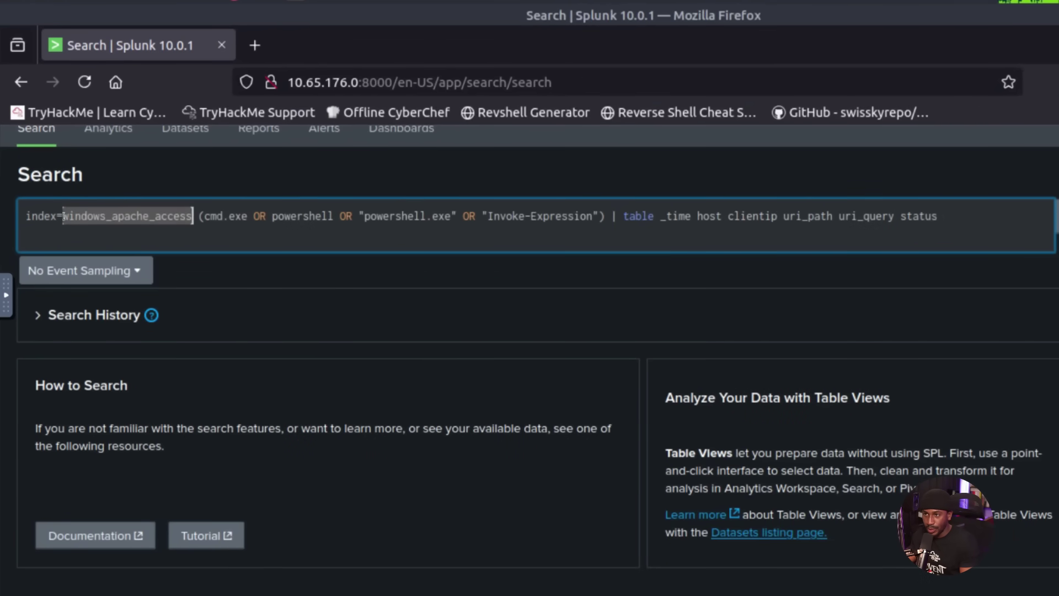
{"action": "left_click", "coordinate": [212, 231]}
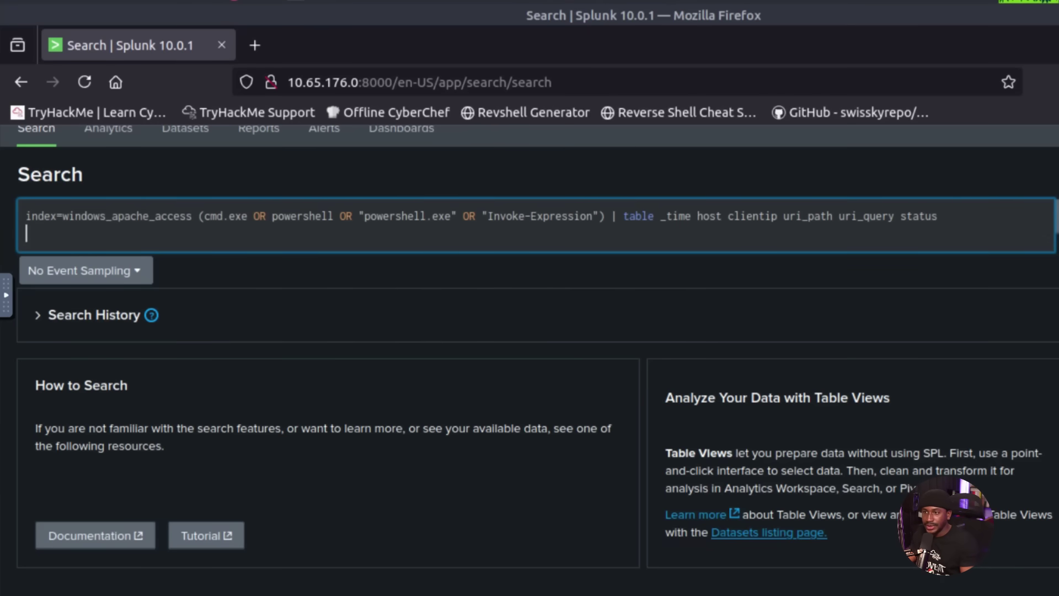
{"action": "left_click", "coordinate": [204, 216]}
{"action": "key", "text": "shift+Right"}
{"action": "key", "text": "shift+Right"}
{"action": "key", "text": "shift+Right"}
{"action": "key", "text": "shift+Right"}
{"action": "key", "text": "shift+Right"}
{"action": "key", "text": "shift+Right"}
{"action": "key", "text": "shift+Right"}
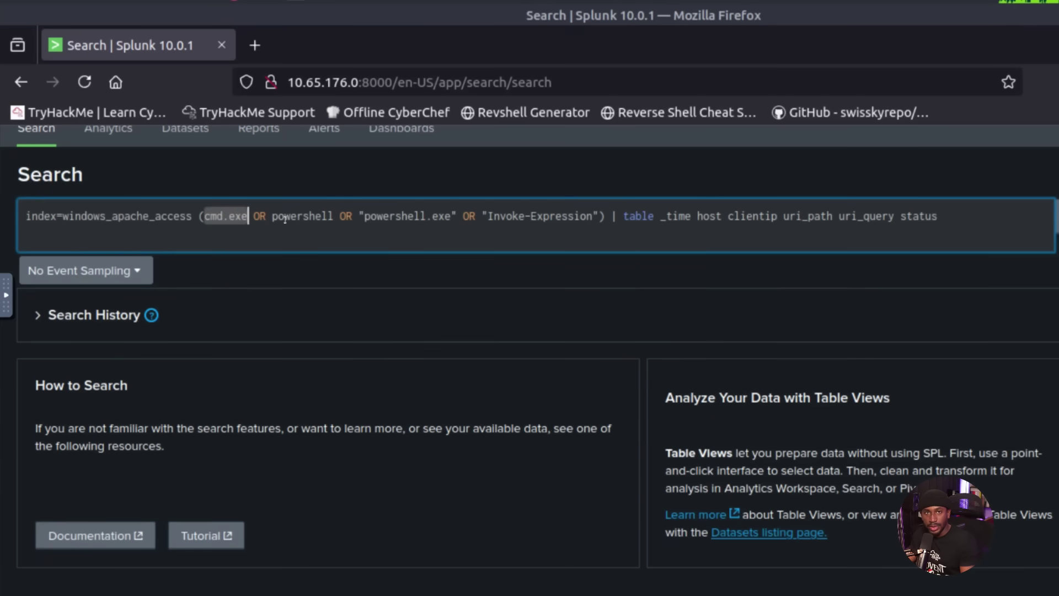
{"action": "left_click", "coordinate": [380, 219]}
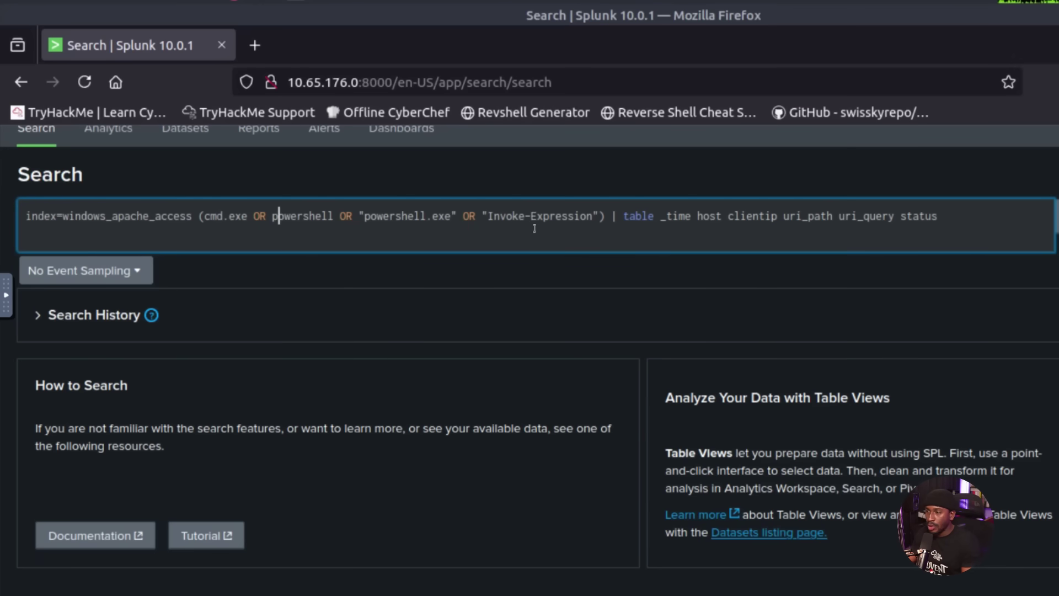
{"action": "left_click", "coordinate": [612, 217]}
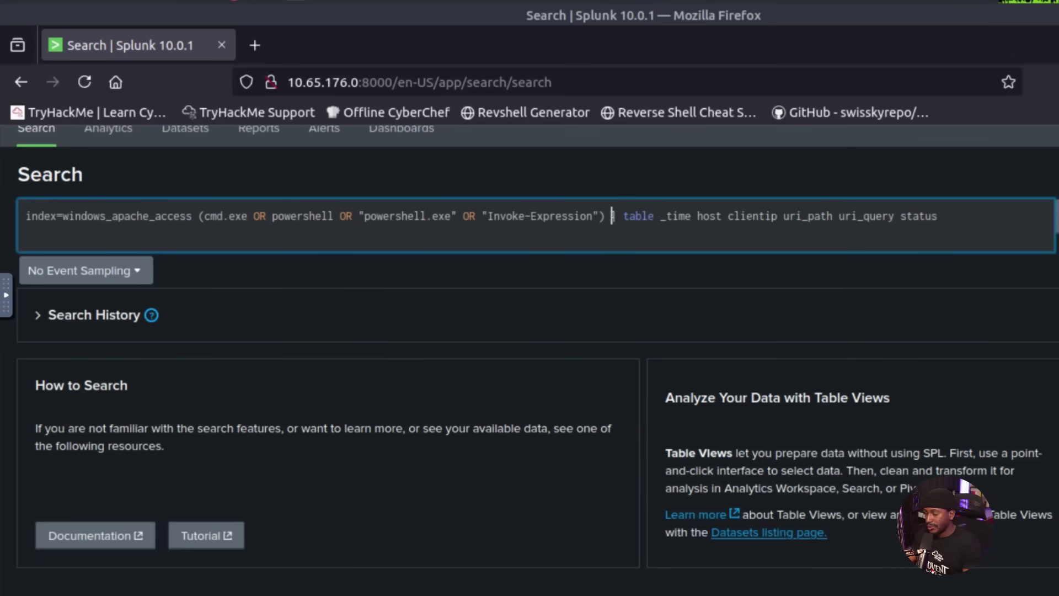
{"action": "key", "text": "shift+Return"}
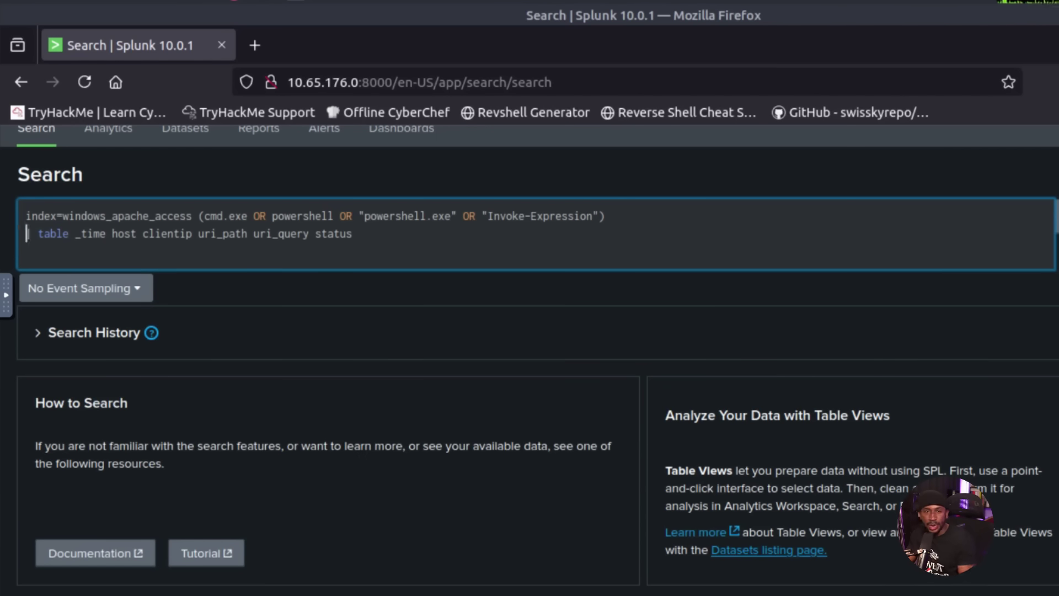
Step: Run the query over All time and sort the four hello.bat results by _time, oldest first
{"action": "left_click", "coordinate": [376, 230]}
{"action": "key", "text": "Return"}
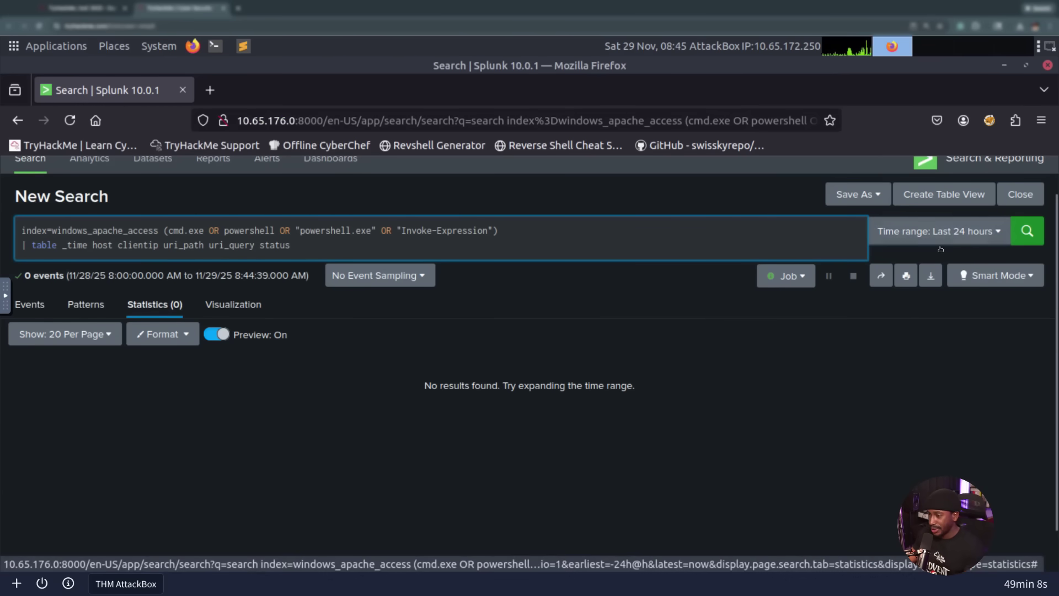
{"action": "left_click", "coordinate": [961, 241]}
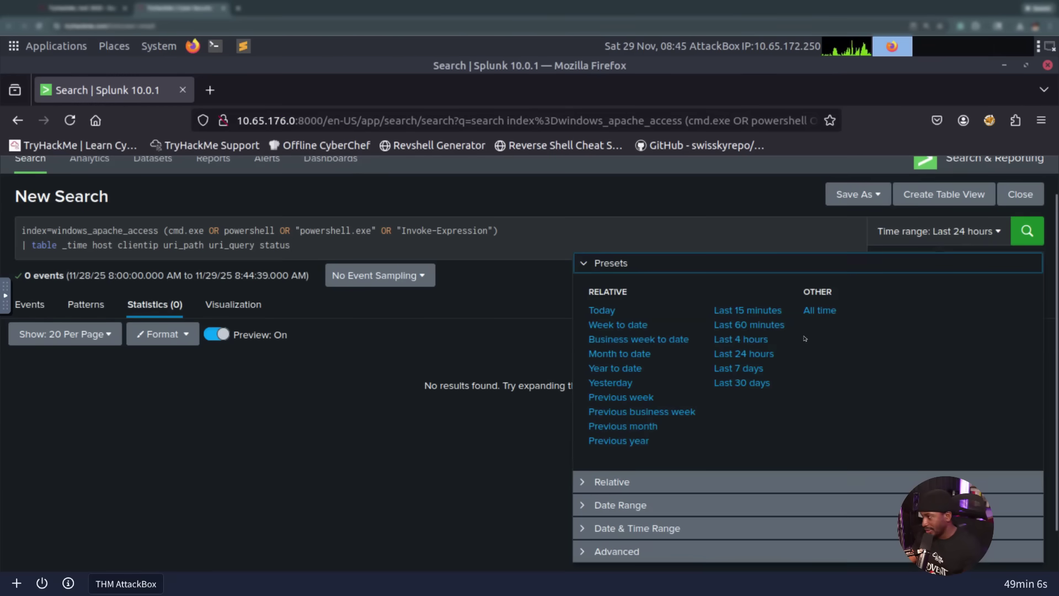
{"action": "left_click", "coordinate": [819, 310]}
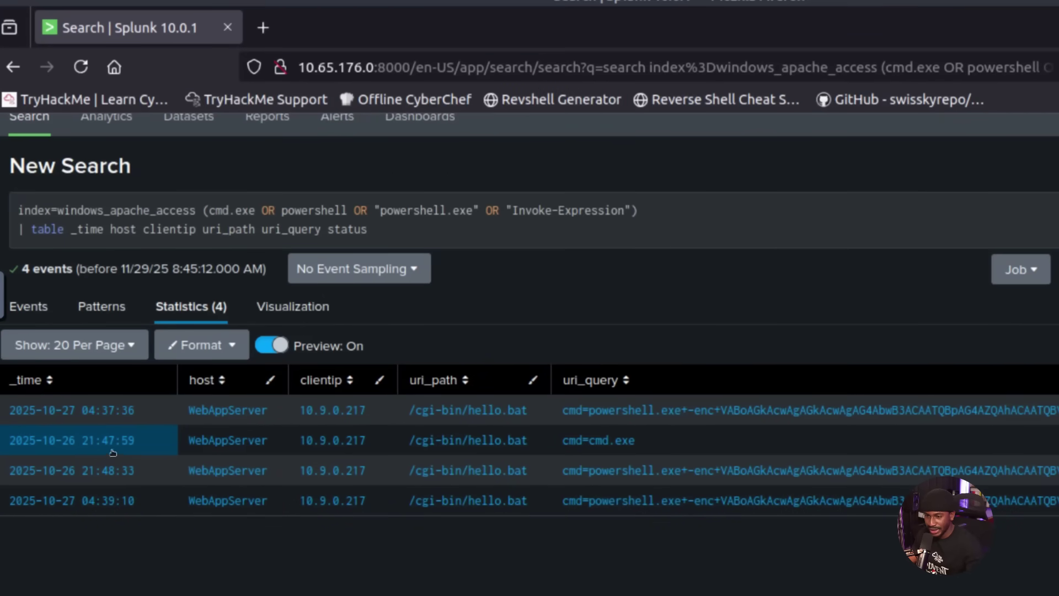
{"action": "left_click", "coordinate": [72, 386]}
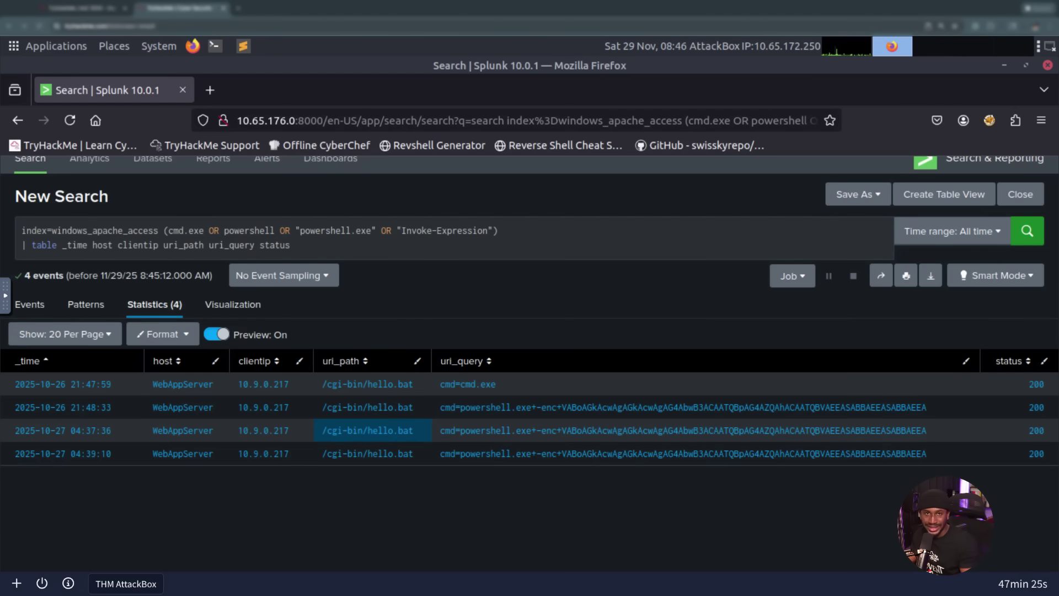
Step: Copy the -enc payload and decode it on base64decode.org, revealing 'This is now Mine!'
{"action": "left_click_drag", "start_coordinate": [939, 412], "coordinate": [561, 408]}
{"action": "key", "text": "ctrl+c"}
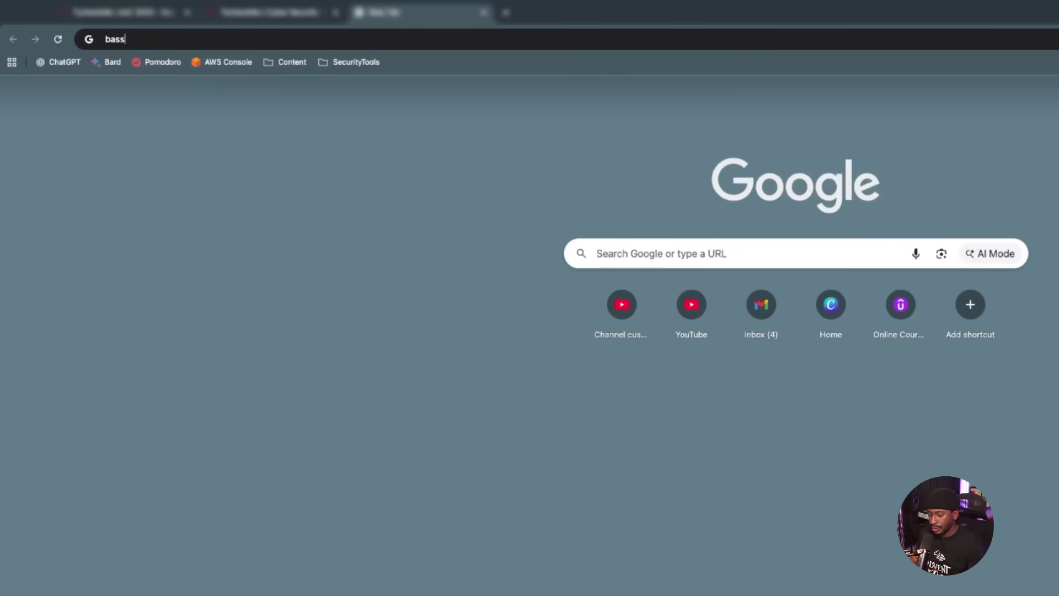
{"action": "type", "text": "base64decode.org"}
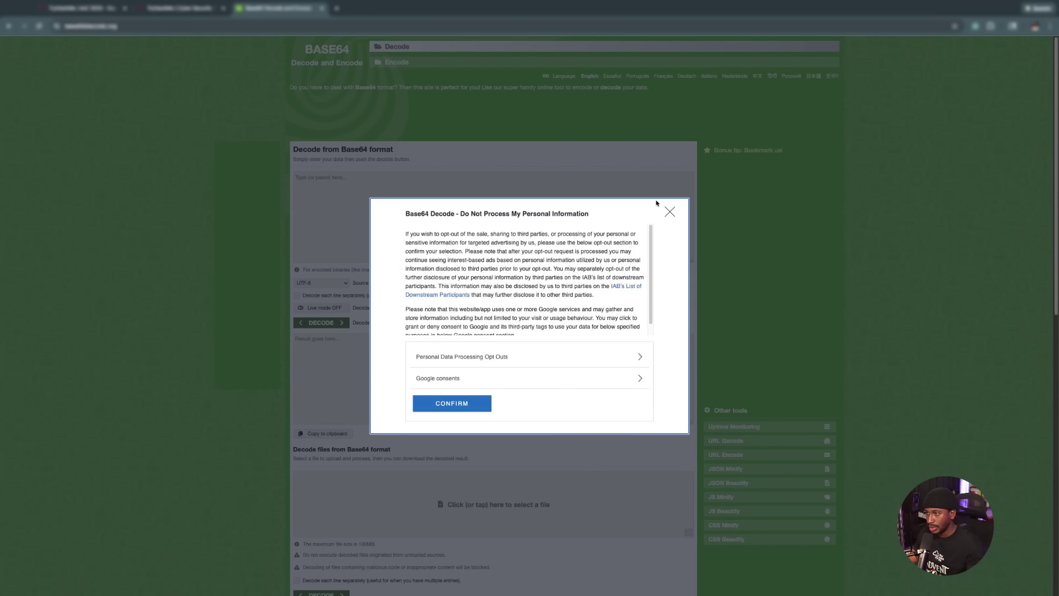
{"action": "left_click", "coordinate": [669, 212]}
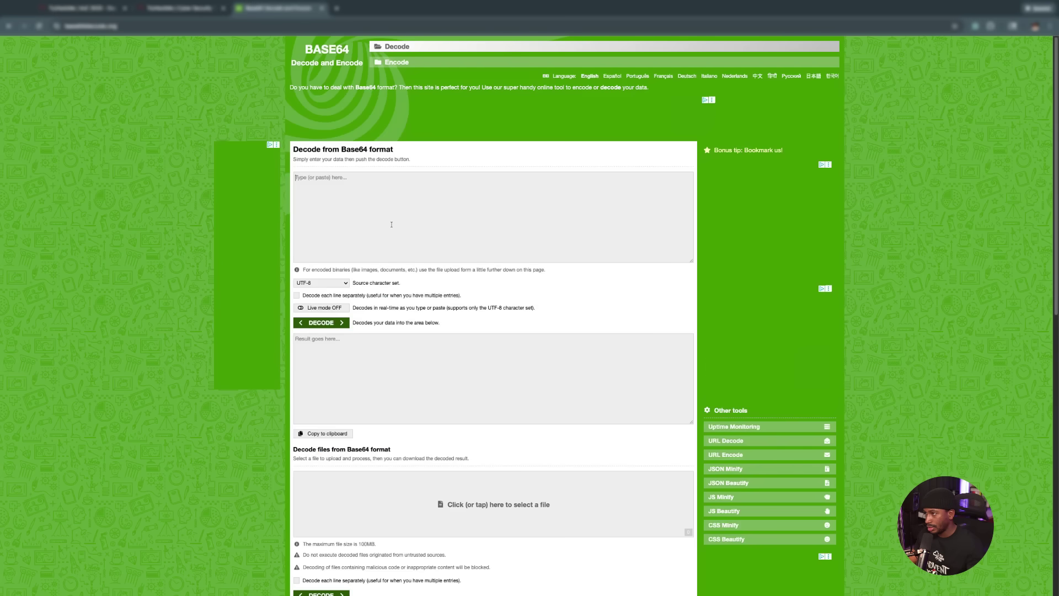
{"action": "key", "text": "ctrl+v"}
{"action": "left_click", "coordinate": [318, 324]}
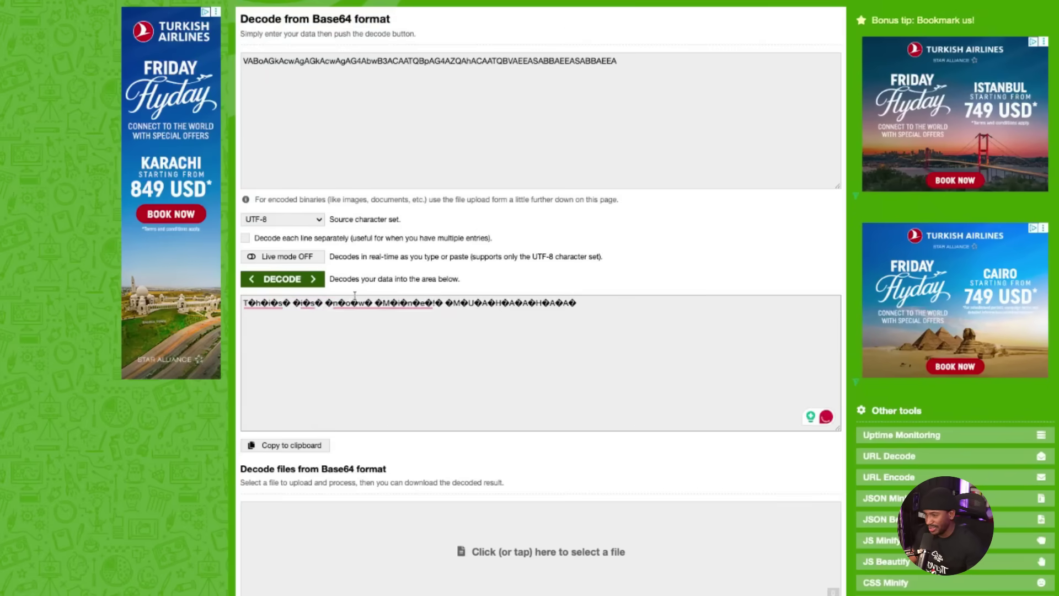
{"action": "mouse_move", "coordinate": [366, 306]}
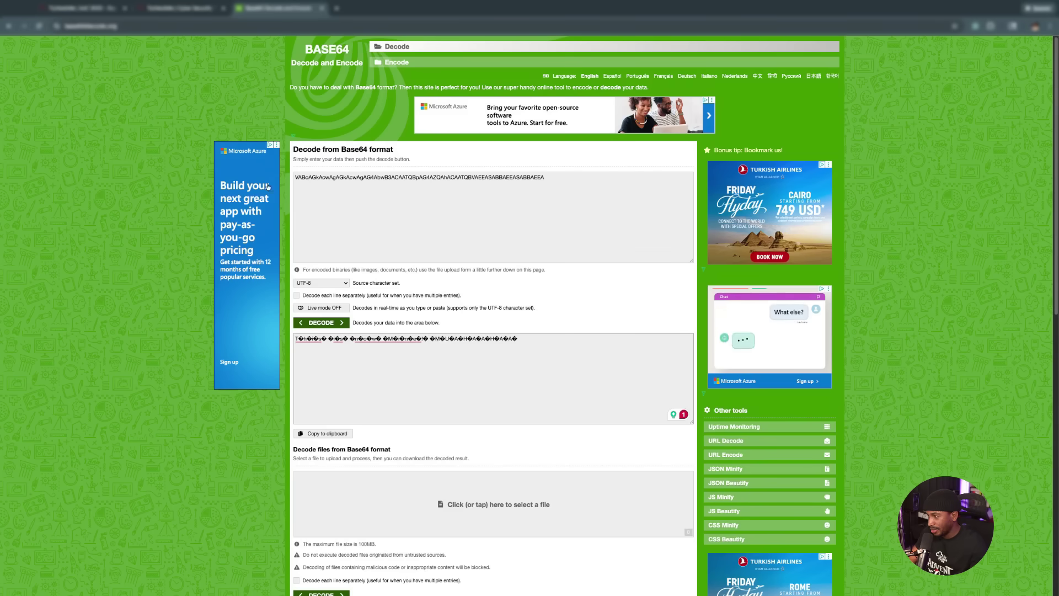
Step: Review the access-log results in the first tab, then return to the windows_apache_error search tab
{"action": "key", "text": "ctrl+Tab"}
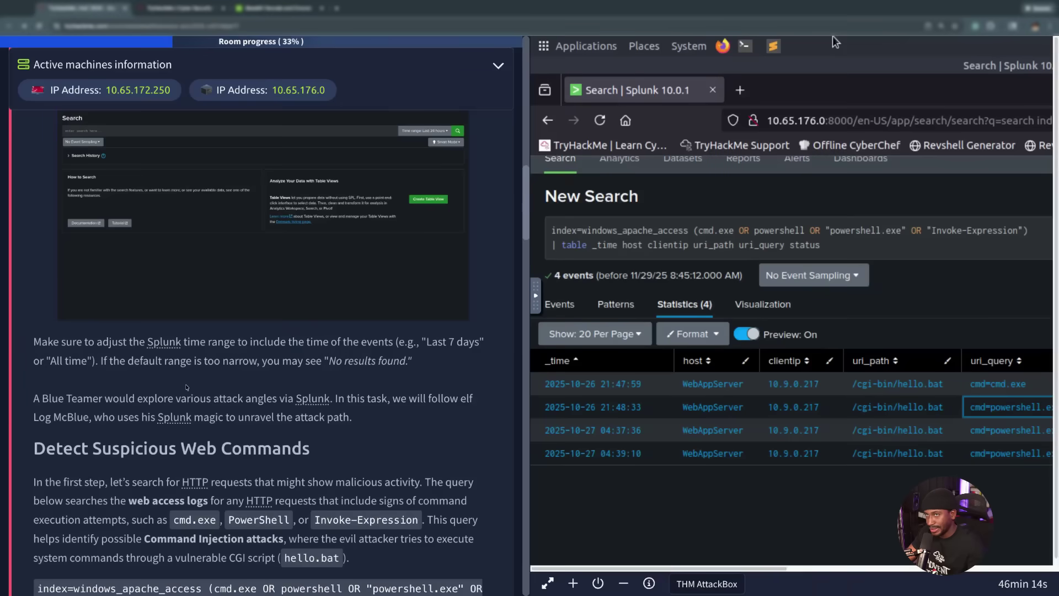
{"action": "scroll", "coordinate": [187, 388], "scroll_direction": "down", "scroll_amount": 15}
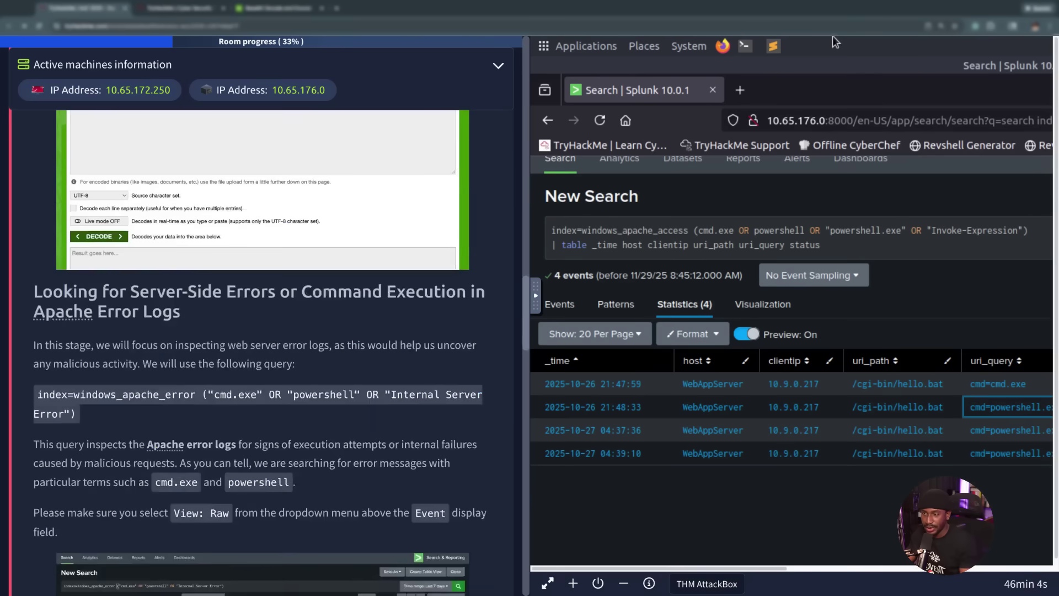
{"action": "scroll", "coordinate": [187, 388], "scroll_direction": "down", "scroll_amount": 3}
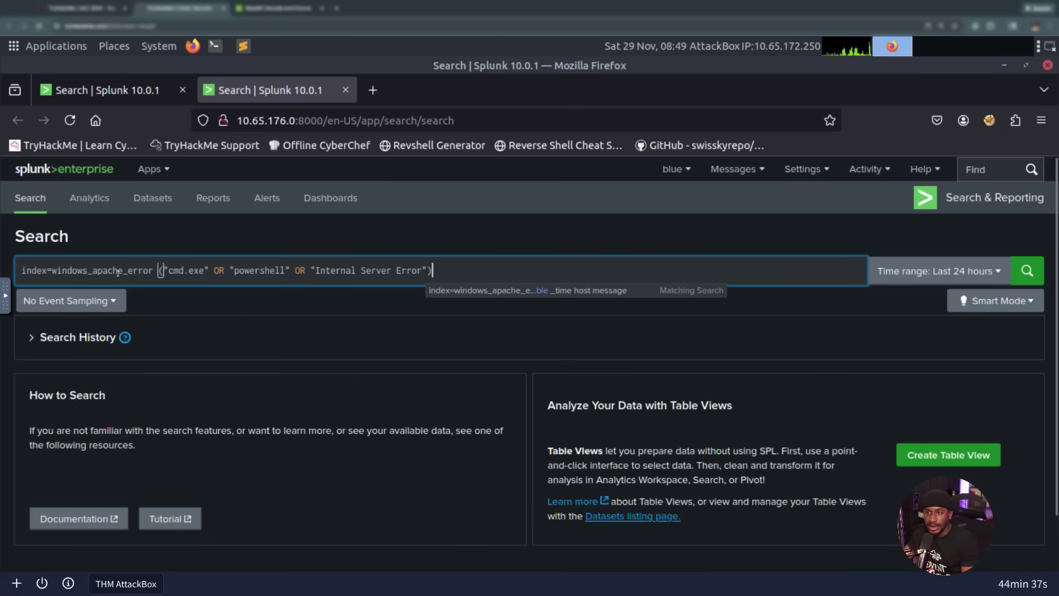
{"action": "left_click", "coordinate": [128, 98]}
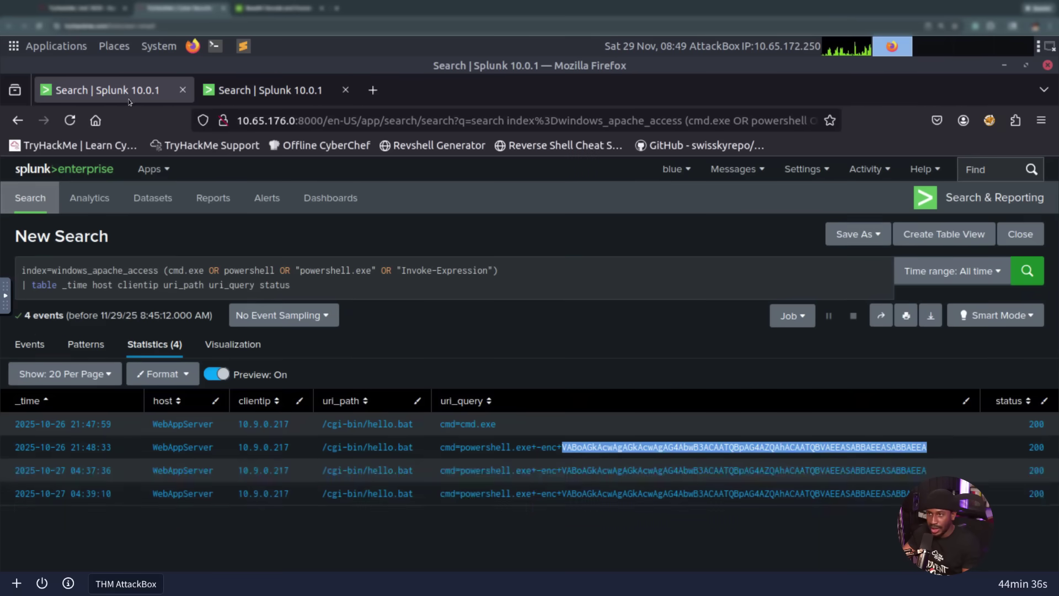
{"action": "left_click", "coordinate": [250, 103]}
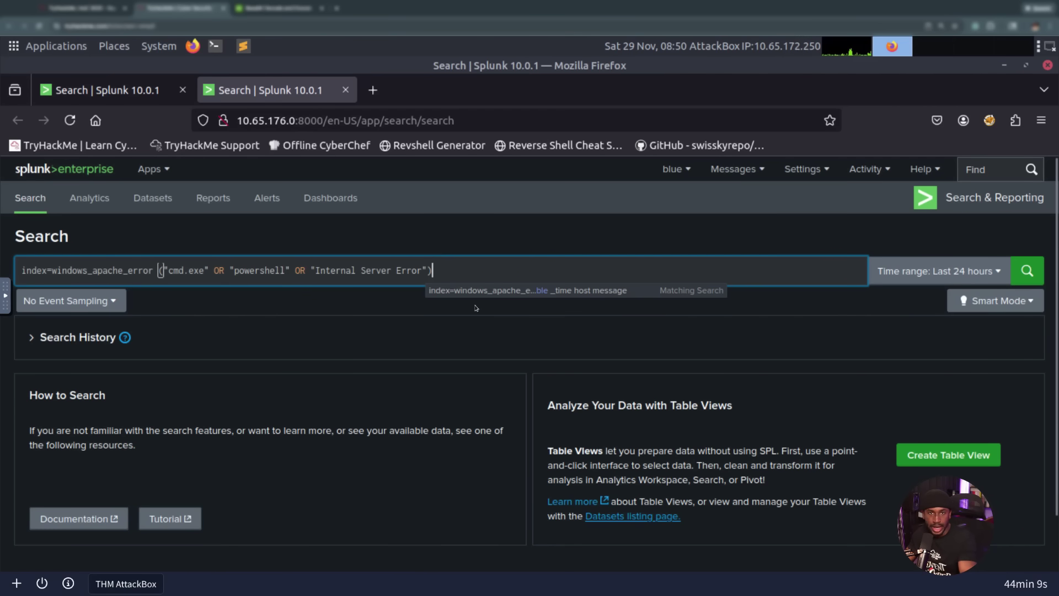
Step: Run the windows_apache_error search across All time
{"action": "left_click", "coordinate": [938, 271]}
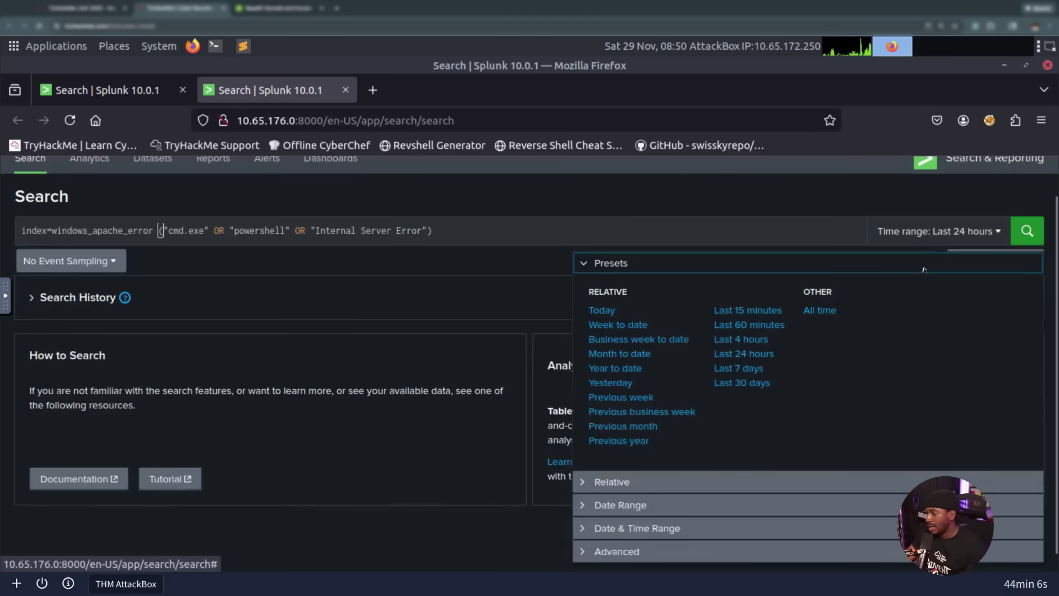
{"action": "left_click", "coordinate": [815, 312]}
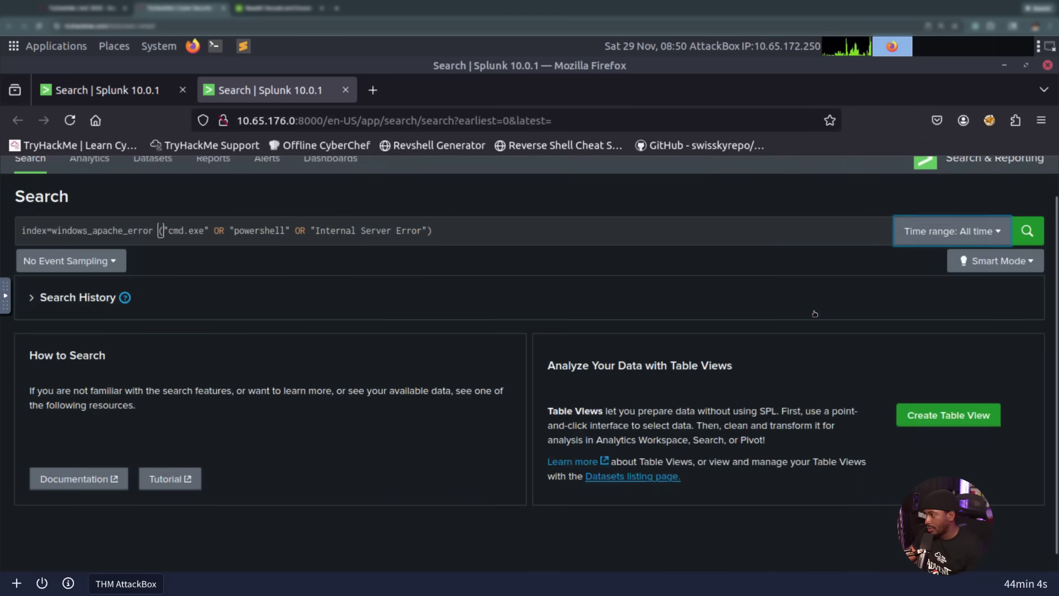
{"action": "key", "text": "Return"}
{"action": "scroll", "coordinate": [232, 302], "scroll_direction": "down", "scroll_amount": 3}
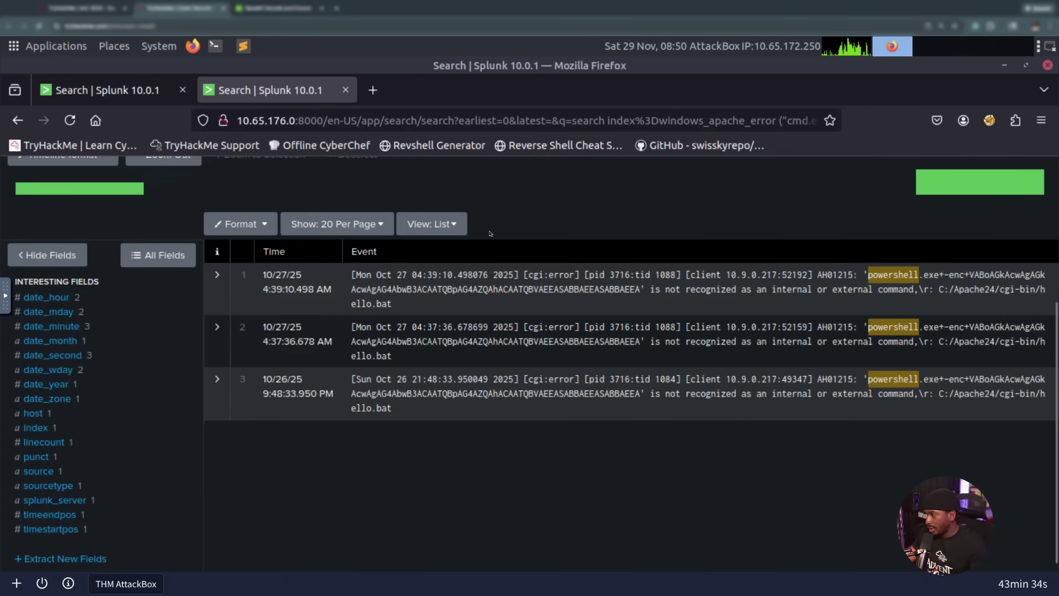
Step: Switch the results view from List to Raw and expand then collapse the first event
{"action": "left_click", "coordinate": [432, 224]}
{"action": "left_click", "coordinate": [434, 252]}
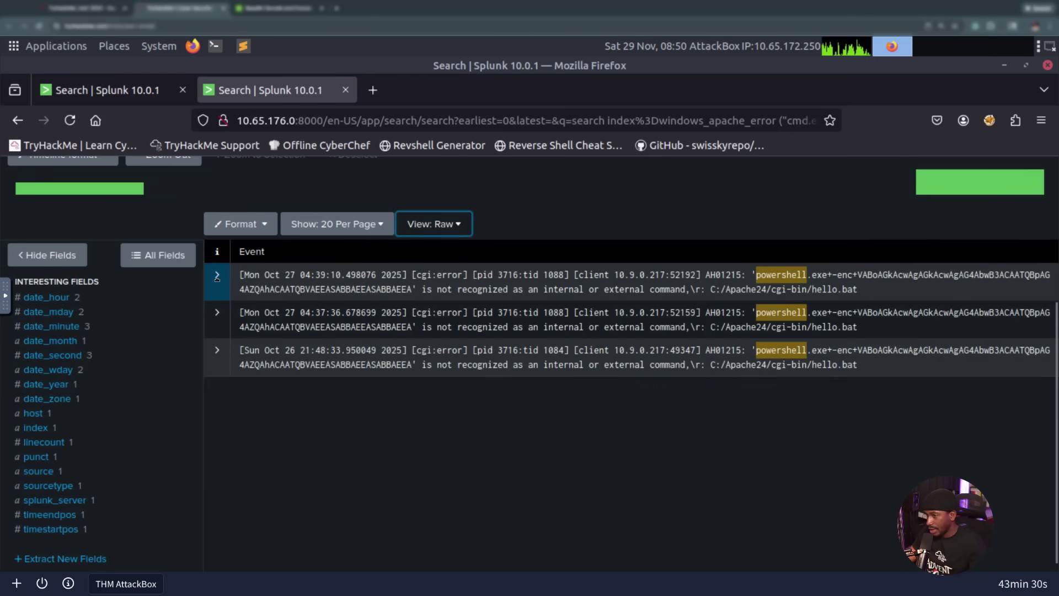
{"action": "left_click", "coordinate": [217, 277]}
{"action": "left_click", "coordinate": [217, 277]}
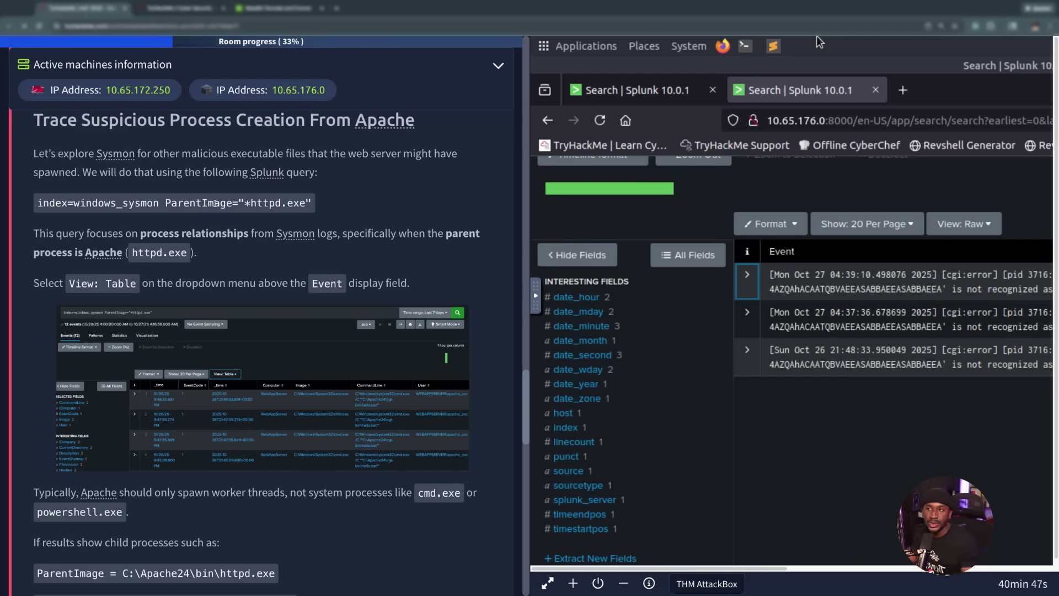
Step: Copy the ParentImage="*httpd.exe" Sysmon query, recheck the other two tabs, then go to the third search tab
{"action": "left_click", "coordinate": [216, 203]}
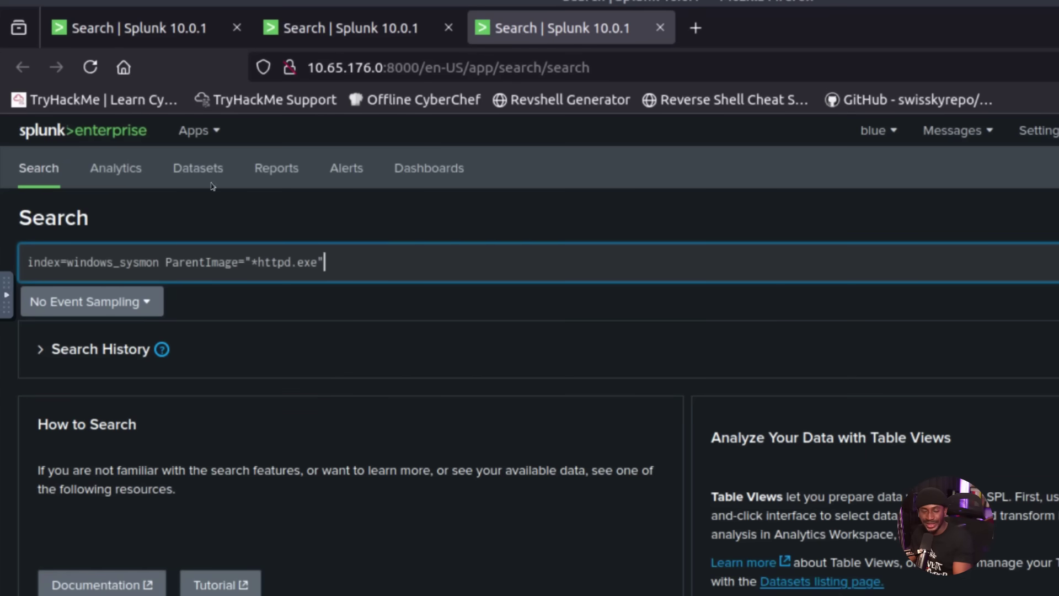
{"action": "left_click", "coordinate": [323, 28]}
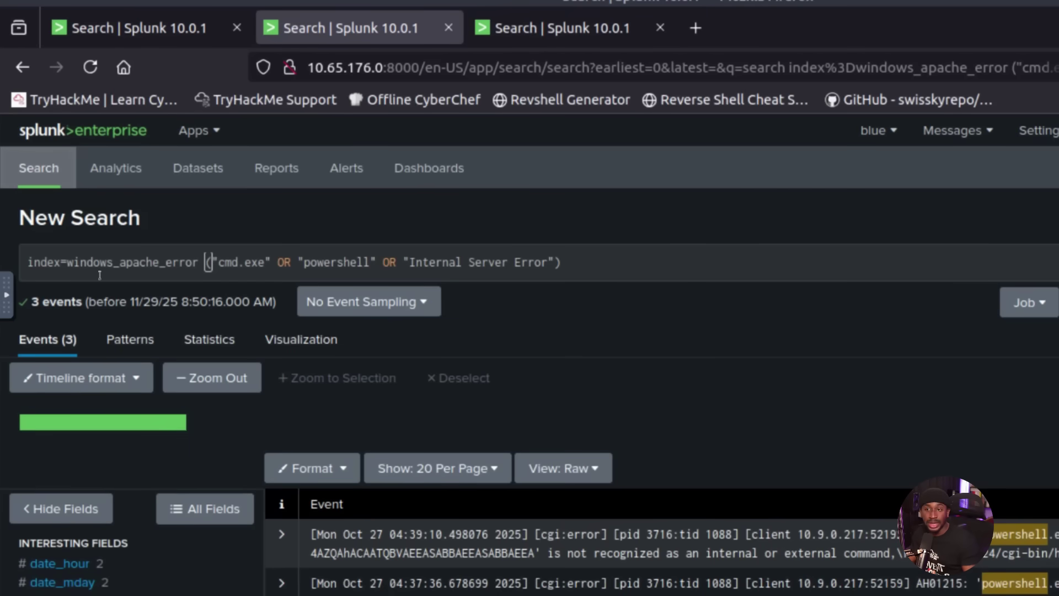
{"action": "key", "text": "ctrl+Page_Up"}
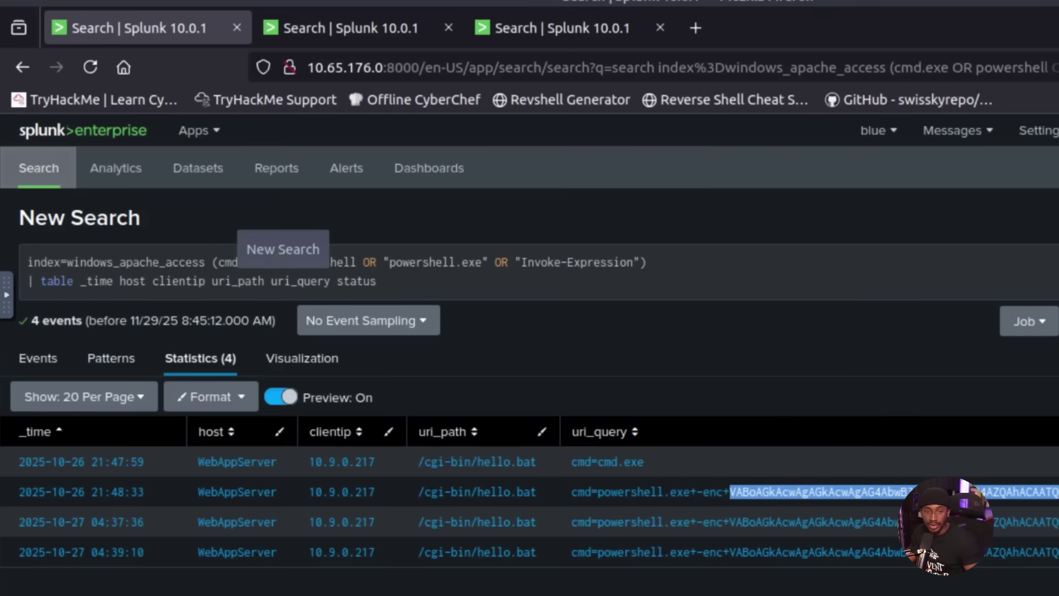
{"action": "left_click", "coordinate": [558, 28]}
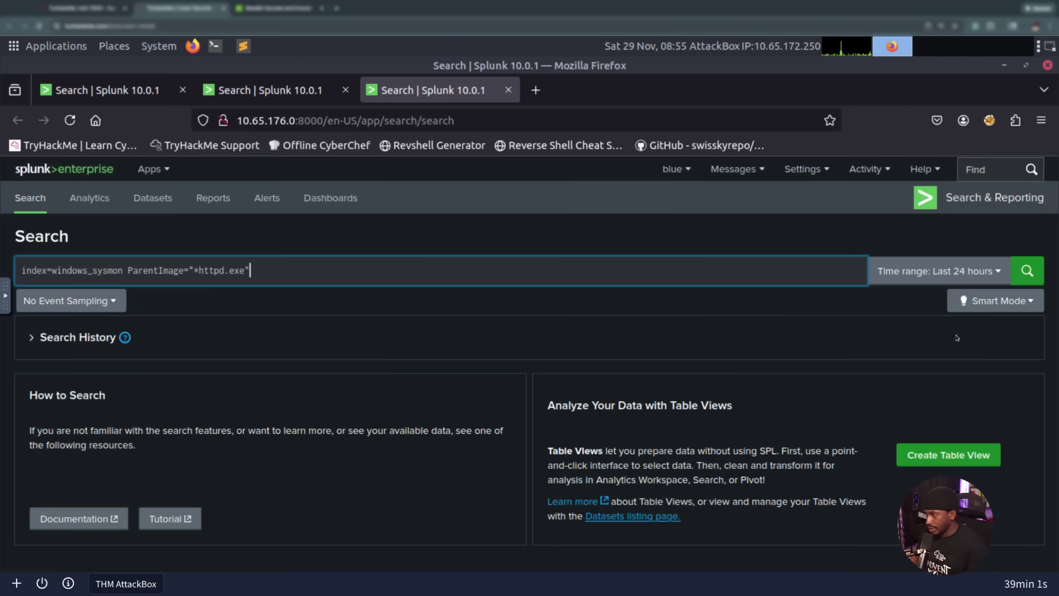
Step: Run the httpd.exe child-process search over All time and display the results as a table
{"action": "left_click", "coordinate": [940, 271]}
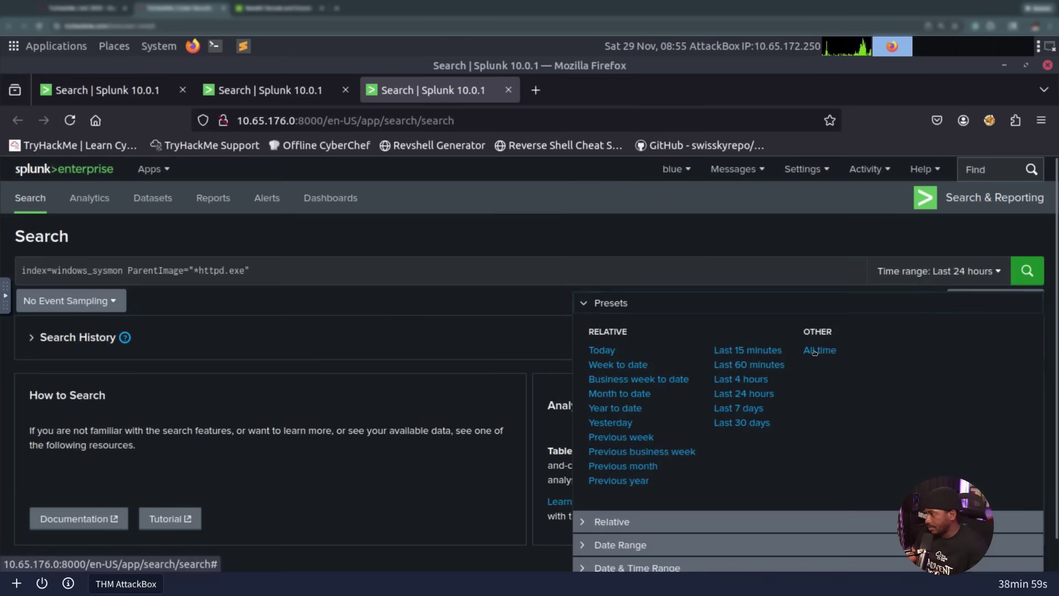
{"action": "left_click", "coordinate": [820, 349]}
{"action": "left_click", "coordinate": [433, 429]}
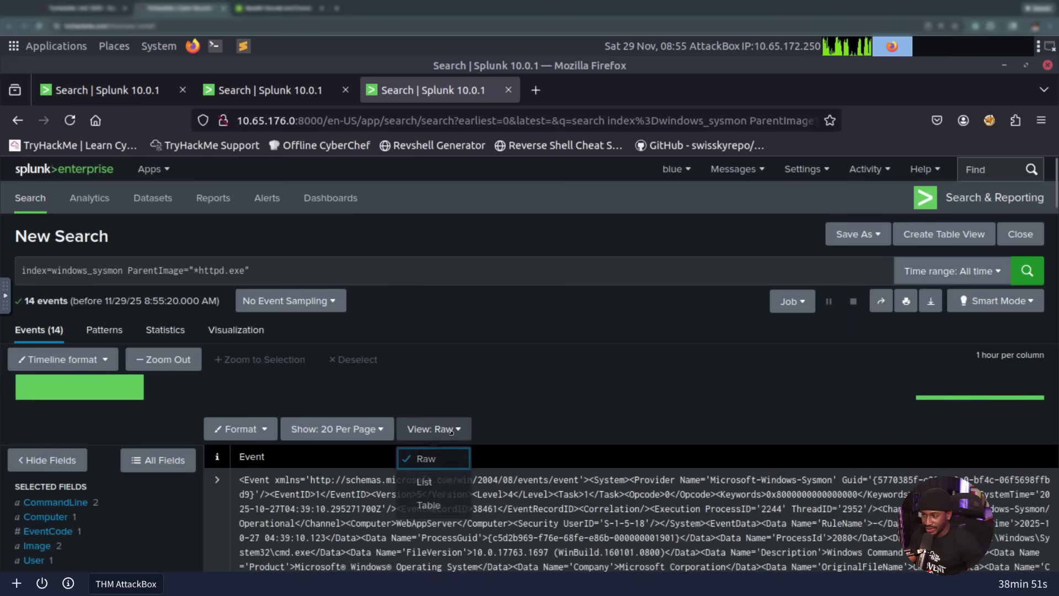
{"action": "left_click", "coordinate": [423, 505]}
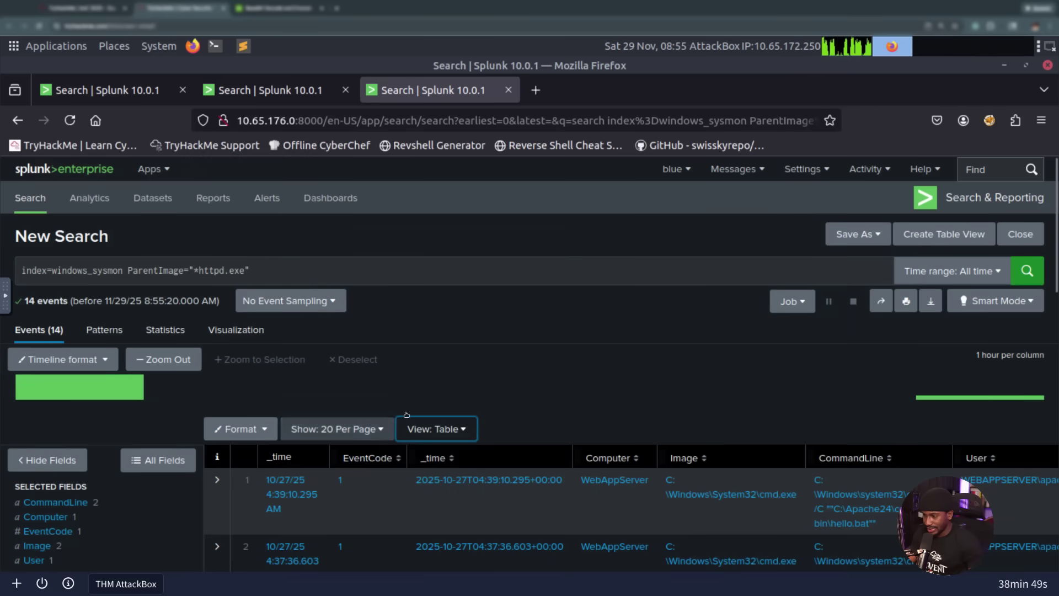
Step: Scroll through the 14 Sysmon events showing cmd.exe, hello.bat and httpd.exe under apache_svc
{"action": "scroll", "coordinate": [482, 398], "scroll_direction": "down", "scroll_amount": 3}
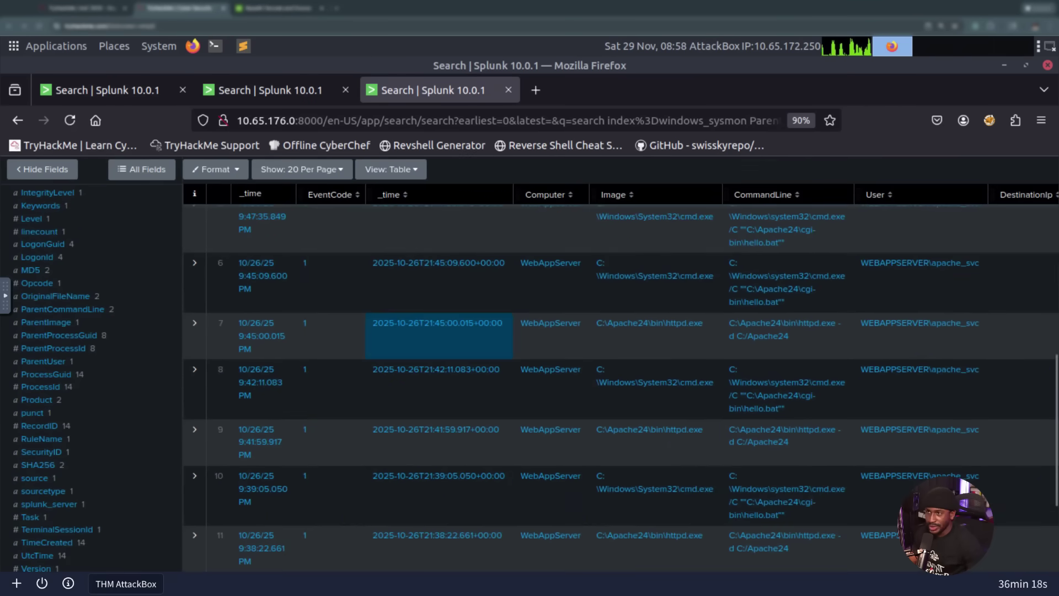
{"action": "scroll", "coordinate": [540, 314], "scroll_direction": "up", "scroll_amount": 2}
{"action": "scroll", "coordinate": [539, 314], "scroll_direction": "up", "scroll_amount": 3}
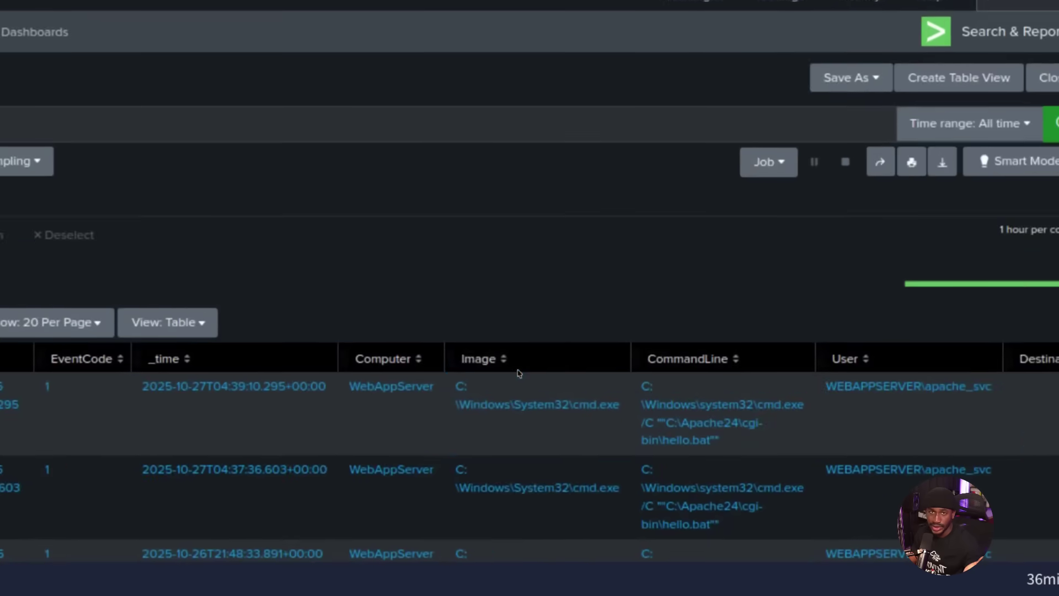
{"action": "scroll", "coordinate": [635, 419], "scroll_direction": "down", "scroll_amount": 4}
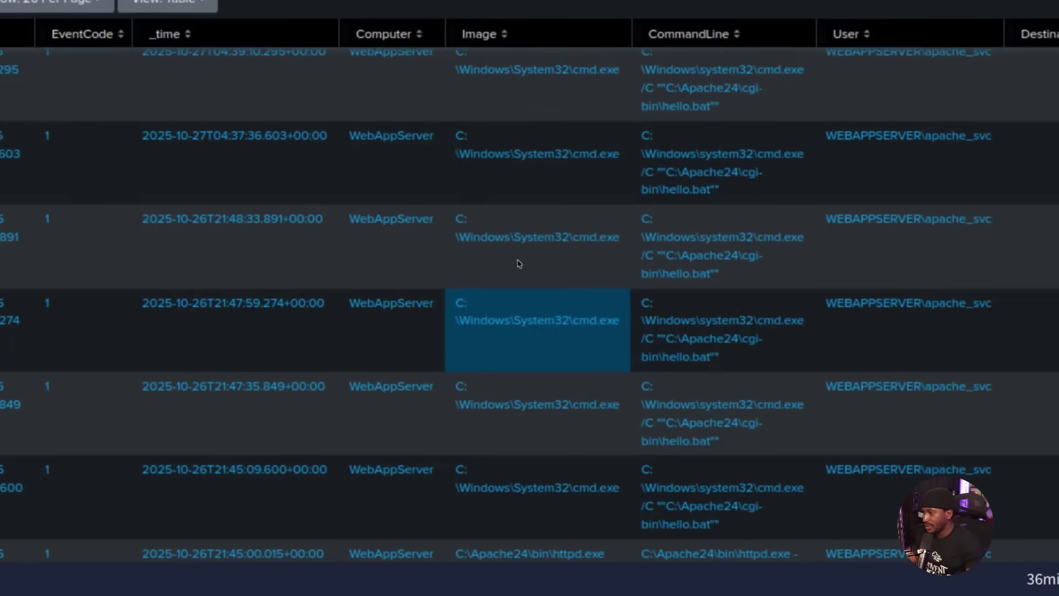
{"action": "scroll", "coordinate": [513, 378], "scroll_direction": "down", "scroll_amount": 10}
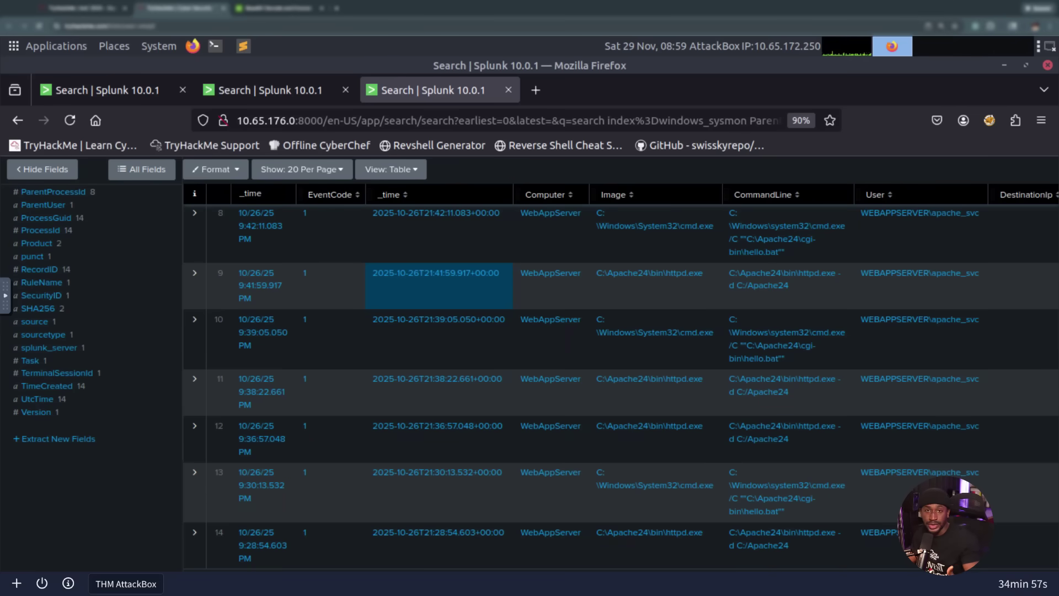
{"action": "scroll", "coordinate": [550, 246], "scroll_direction": "up", "scroll_amount": 10}
{"action": "scroll", "coordinate": [517, 237], "scroll_direction": "up", "scroll_amount": 5}
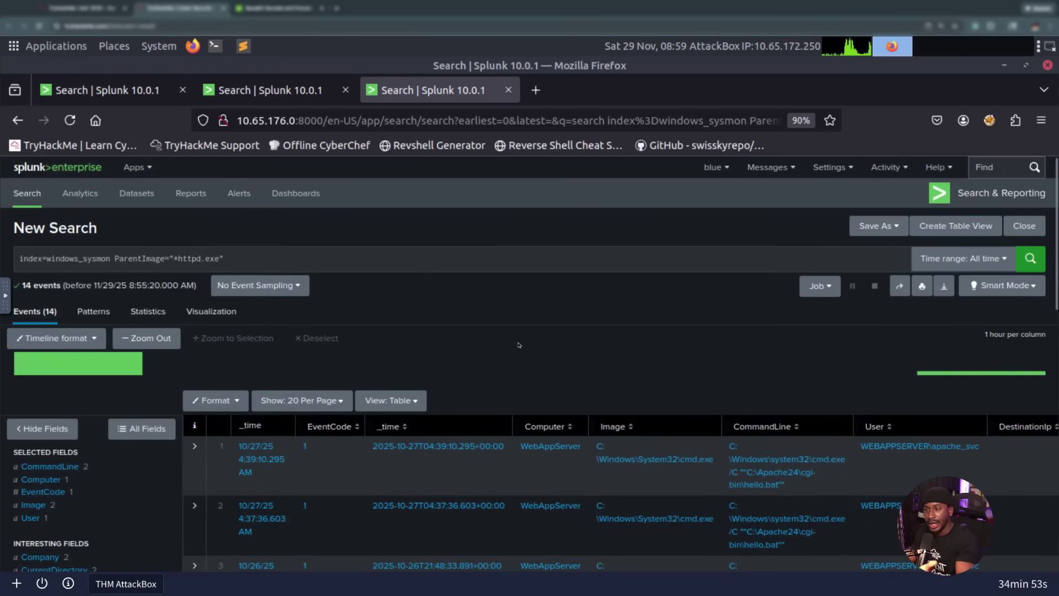
{"action": "scroll", "coordinate": [217, 424], "scroll_direction": "down", "scroll_amount": 8}
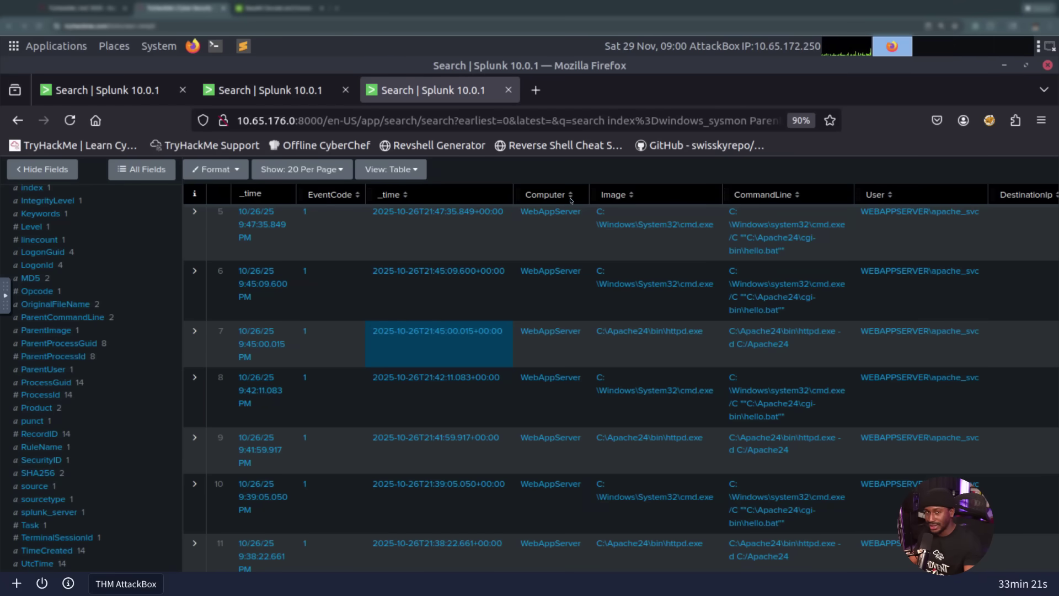
Step: Revisit the error-index results tab, then return to the top of the Sysmon process table
{"action": "left_click", "coordinate": [265, 90]}
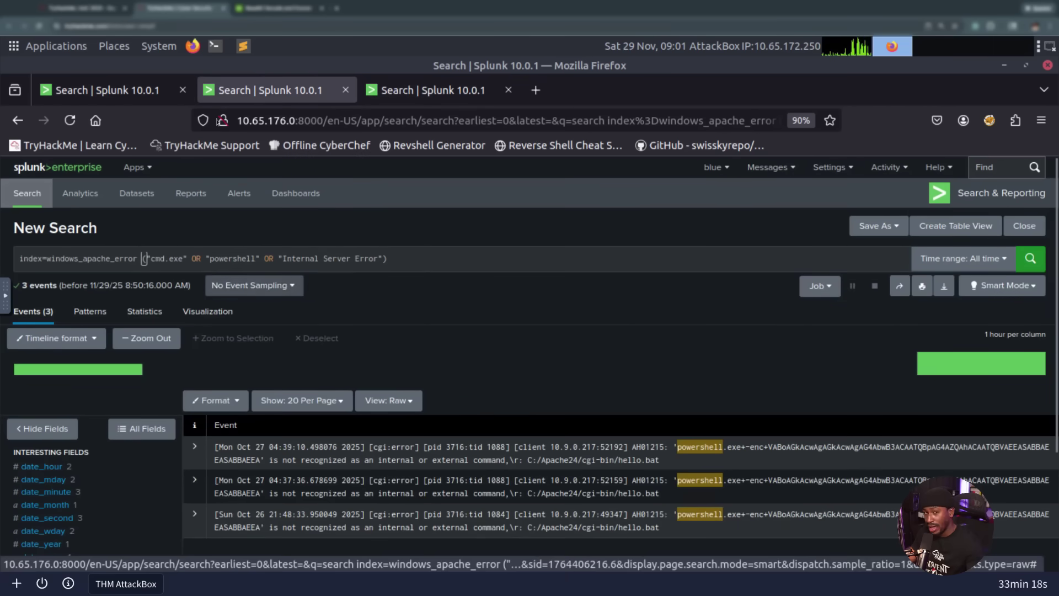
{"action": "left_click", "coordinate": [428, 92]}
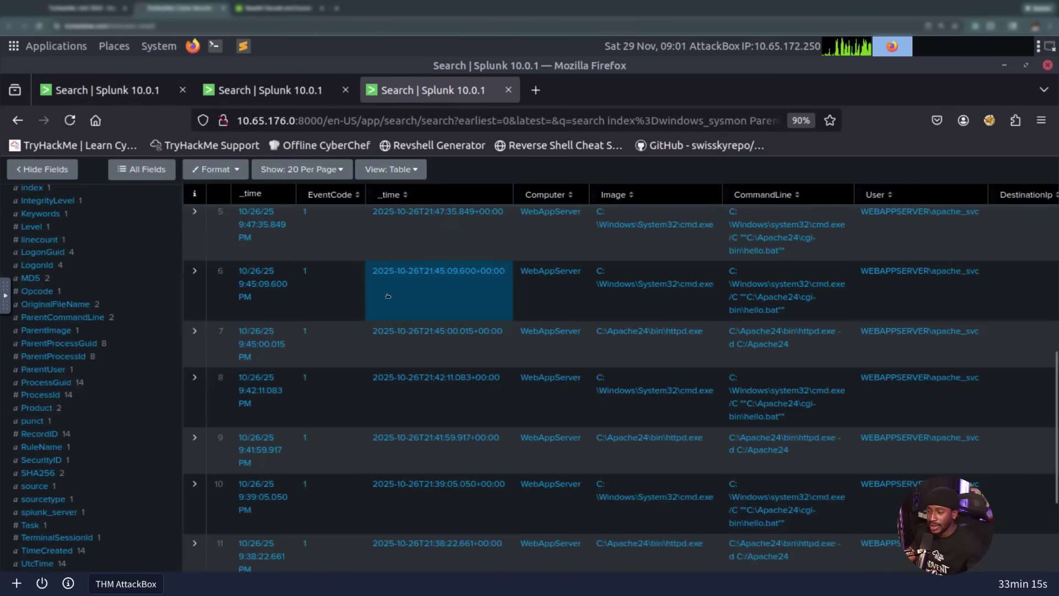
{"action": "scroll", "coordinate": [388, 298], "scroll_direction": "up", "scroll_amount": 1}
{"action": "scroll", "coordinate": [388, 298], "scroll_direction": "up", "scroll_amount": 8}
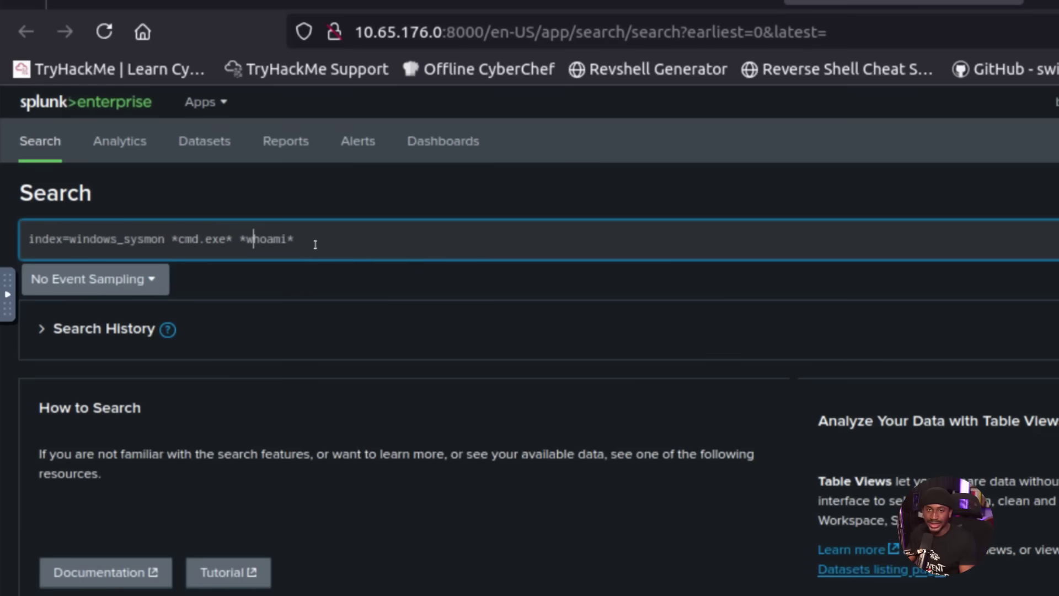
Step: Run the index=windows_sysmon *cmd.exe* *whoami* query to list the whoami.exe executions
{"action": "left_click", "coordinate": [252, 238]}
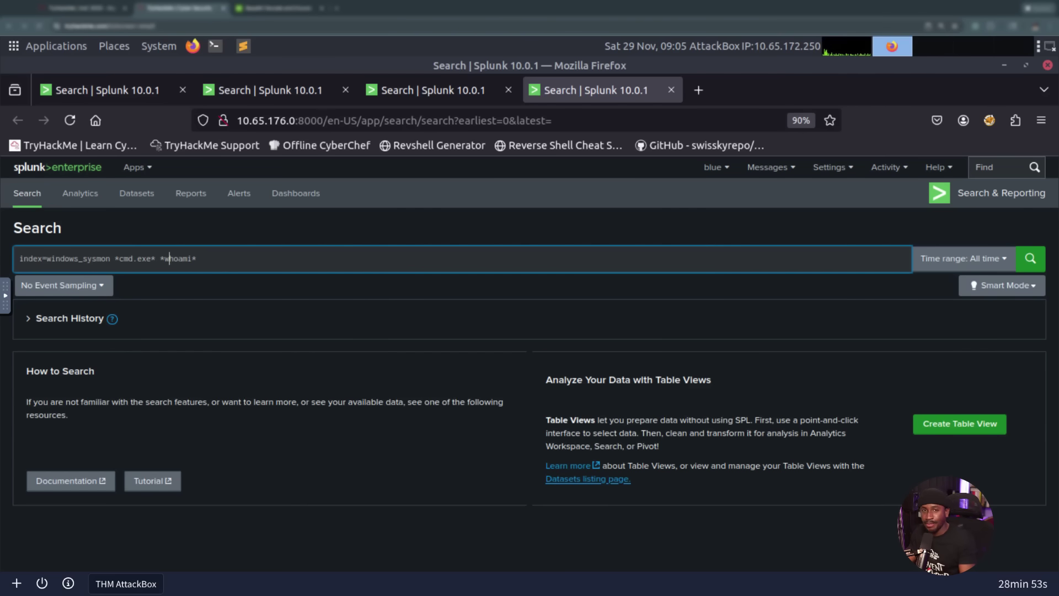
{"action": "key", "text": "End"}
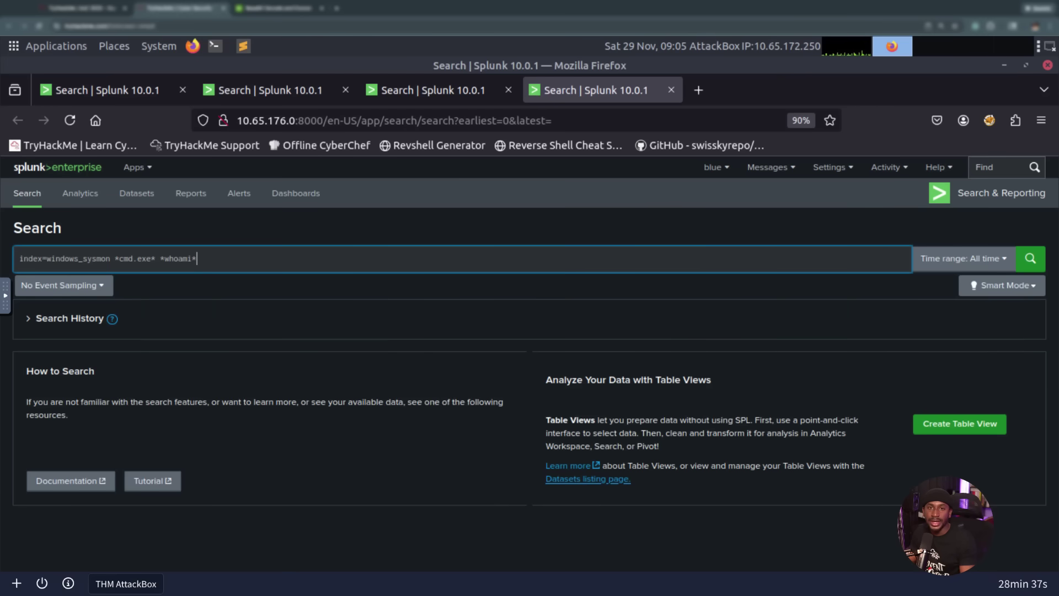
{"action": "key", "text": "Return"}
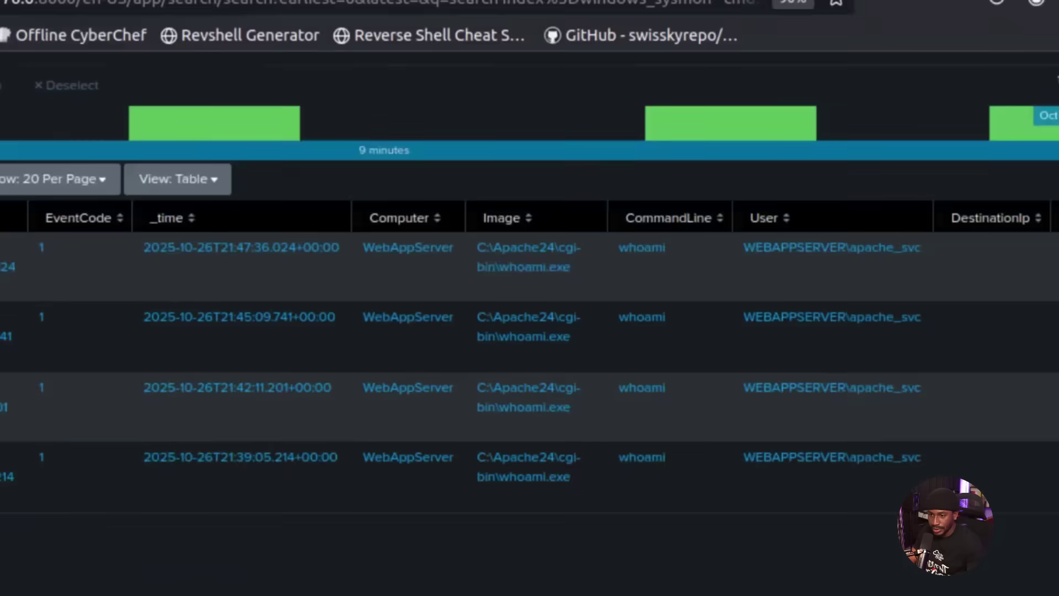
Step: Inspect the ParentImage and ParentUser field values of the whoami events
{"action": "scroll", "coordinate": [5, 463], "scroll_direction": "down", "scroll_amount": 5}
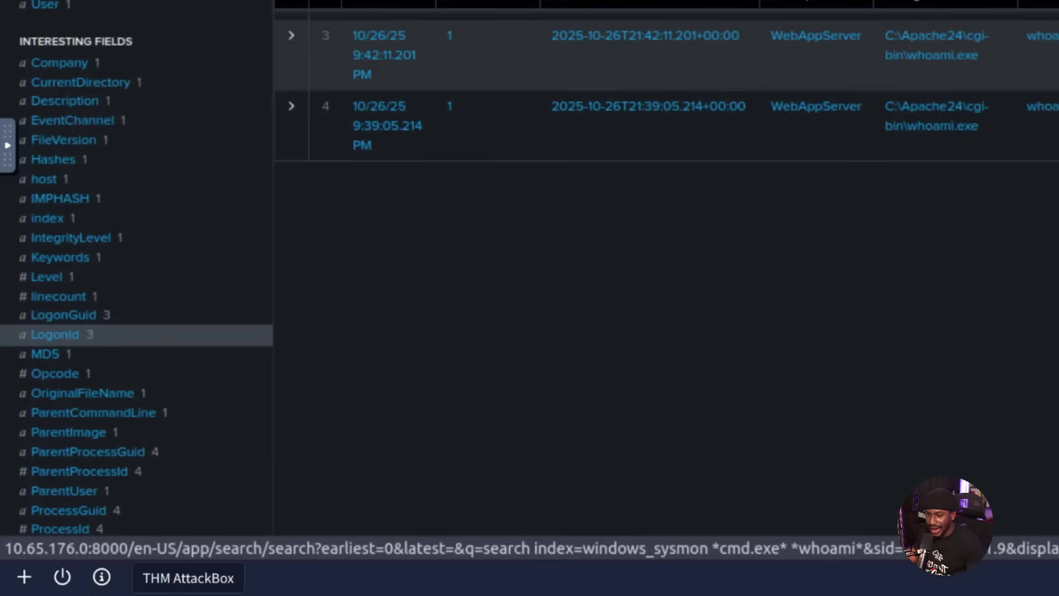
{"action": "left_click", "coordinate": [113, 432]}
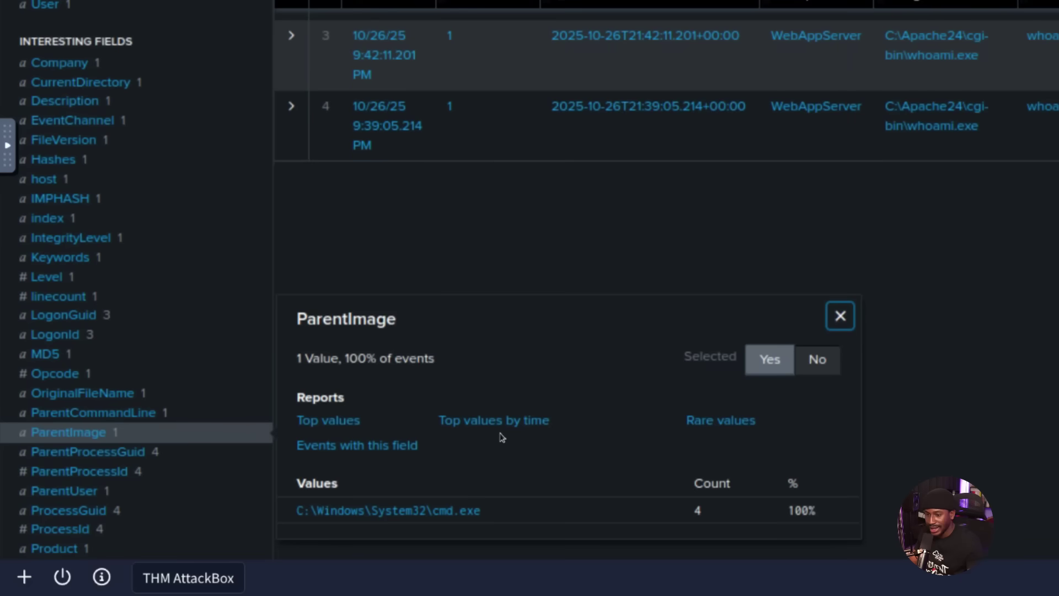
{"action": "left_click", "coordinate": [64, 490]}
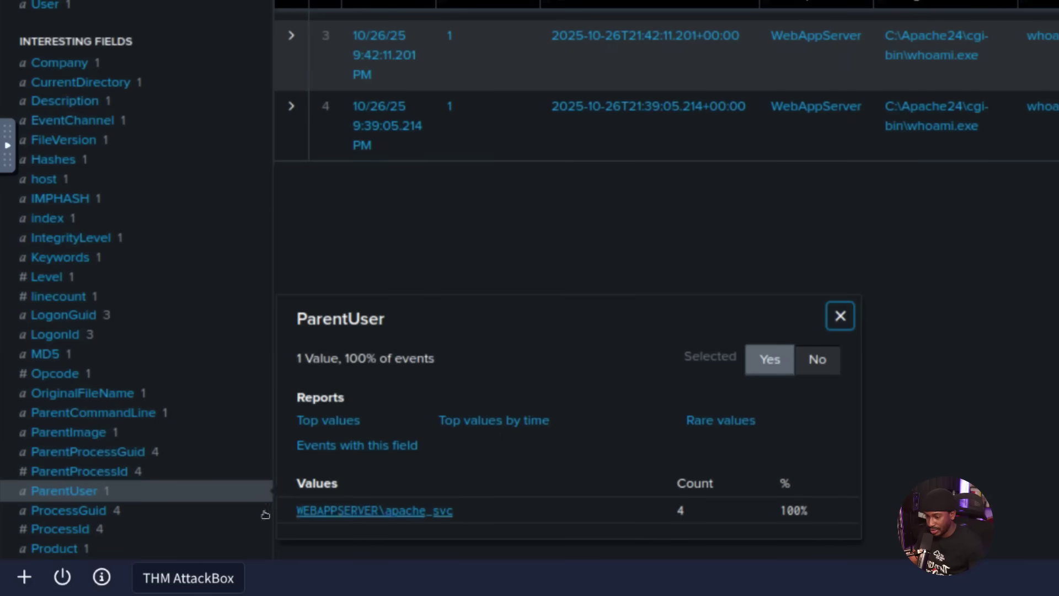
{"action": "scroll", "coordinate": [111, 407], "scroll_direction": "up", "scroll_amount": 5}
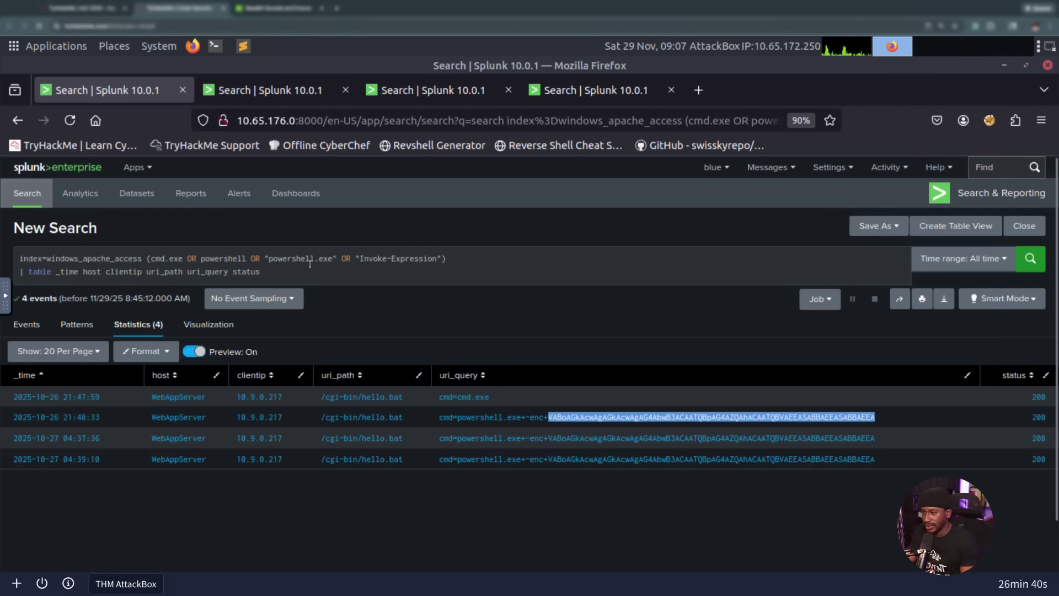
Step: Check the Base64 decoder's output, then review the Sysmon events spawned by httpd.exe
{"action": "left_click", "coordinate": [273, 8]}
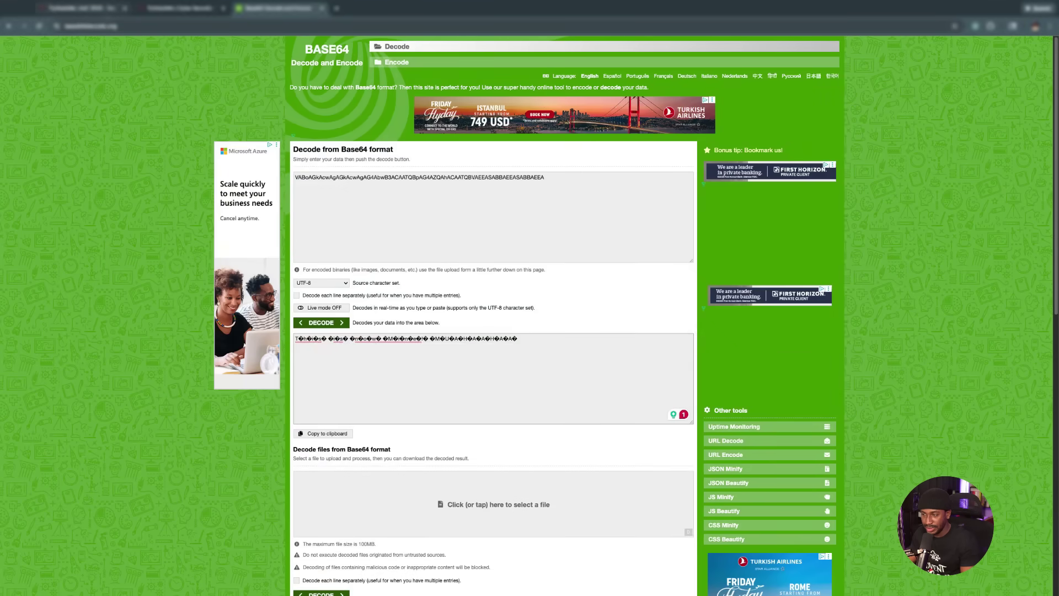
{"action": "left_click", "coordinate": [83, 9]}
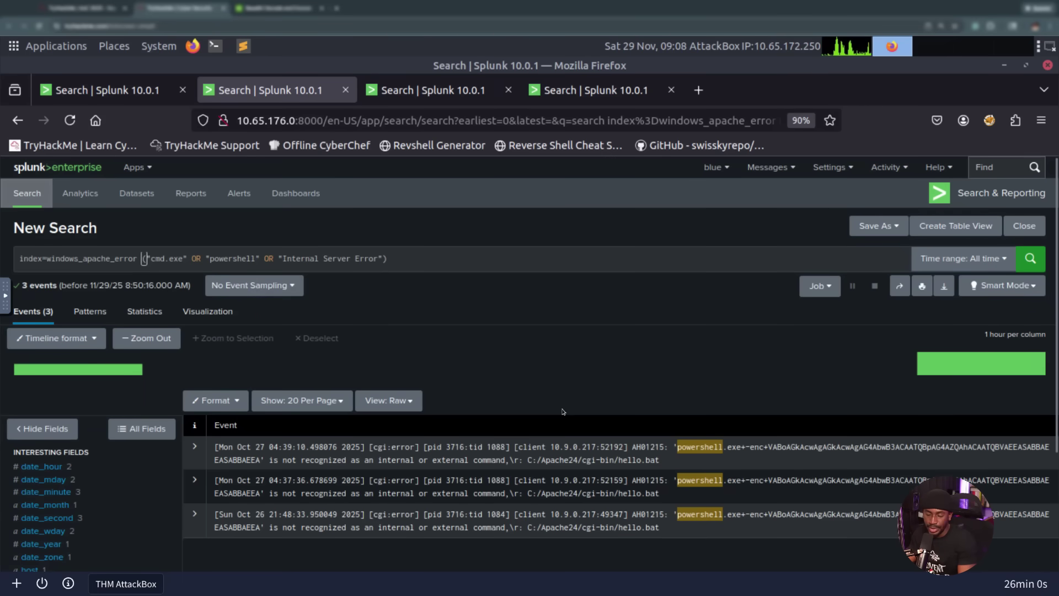
{"action": "left_click", "coordinate": [442, 90]}
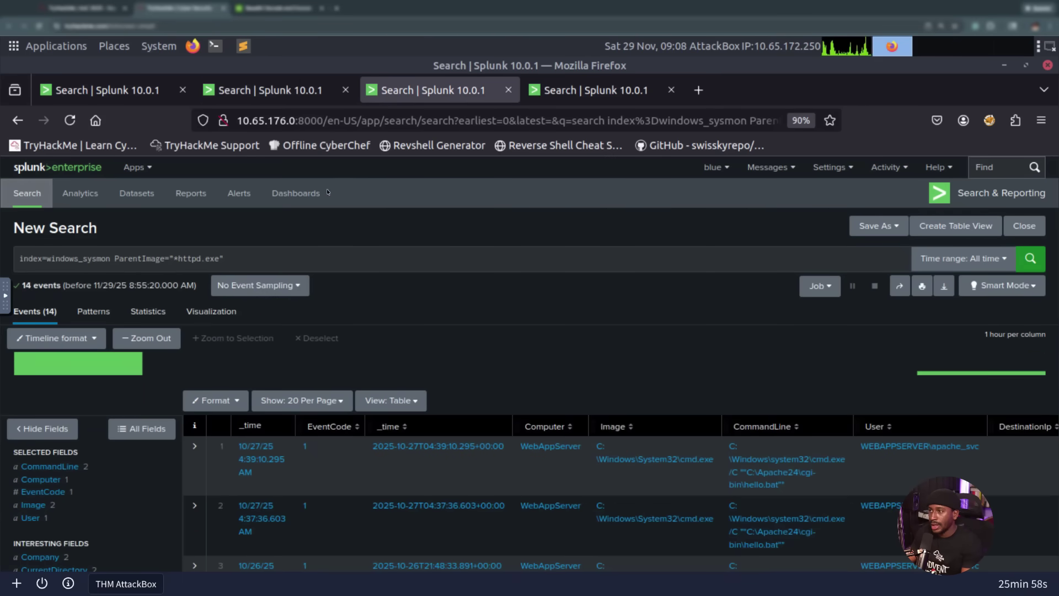
{"action": "scroll", "coordinate": [674, 347], "scroll_direction": "down", "scroll_amount": 3}
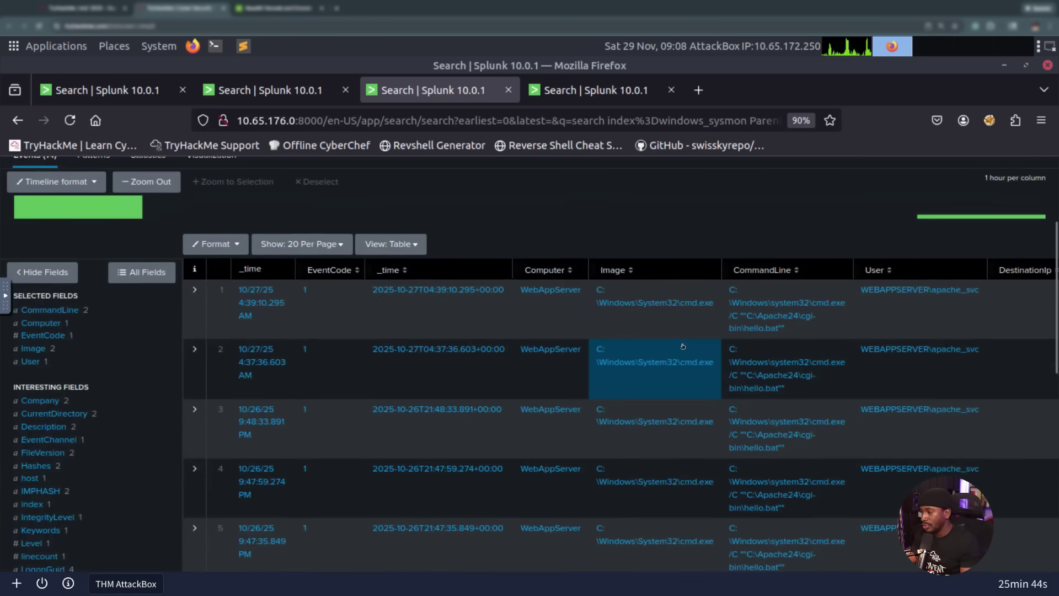
{"action": "scroll", "coordinate": [683, 346], "scroll_direction": "down", "scroll_amount": 2}
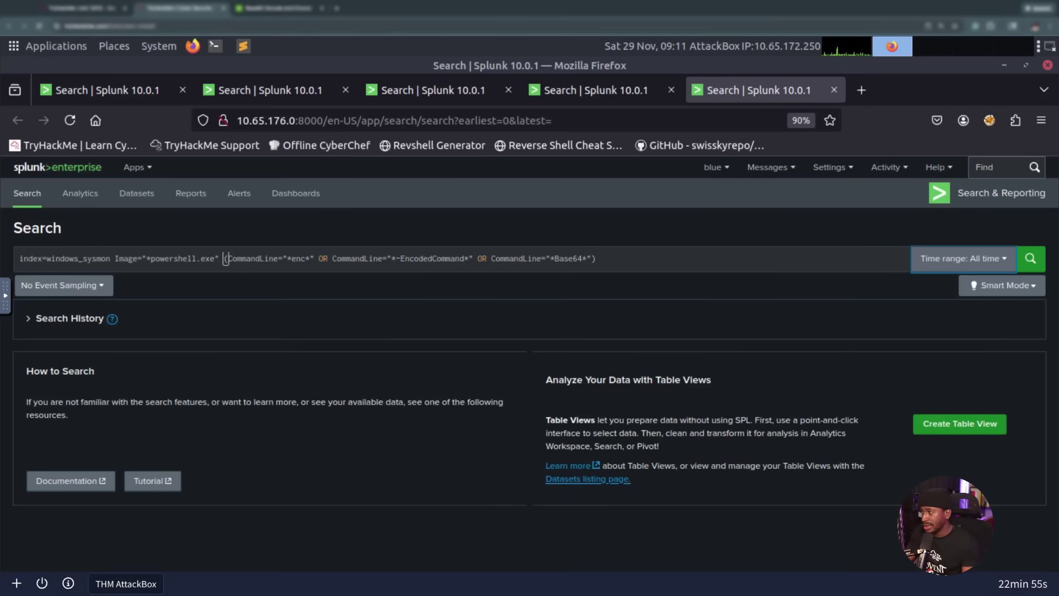
Step: Run the encoded PowerShell Sysmon query, which returns 0 events
{"action": "left_click", "coordinate": [625, 259]}
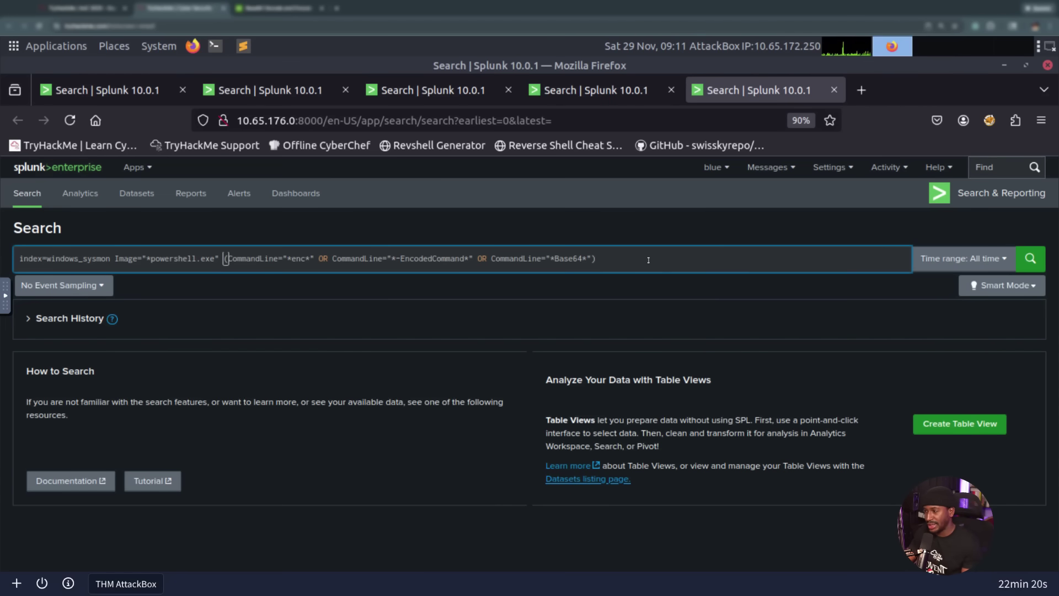
{"action": "key", "text": "Return"}
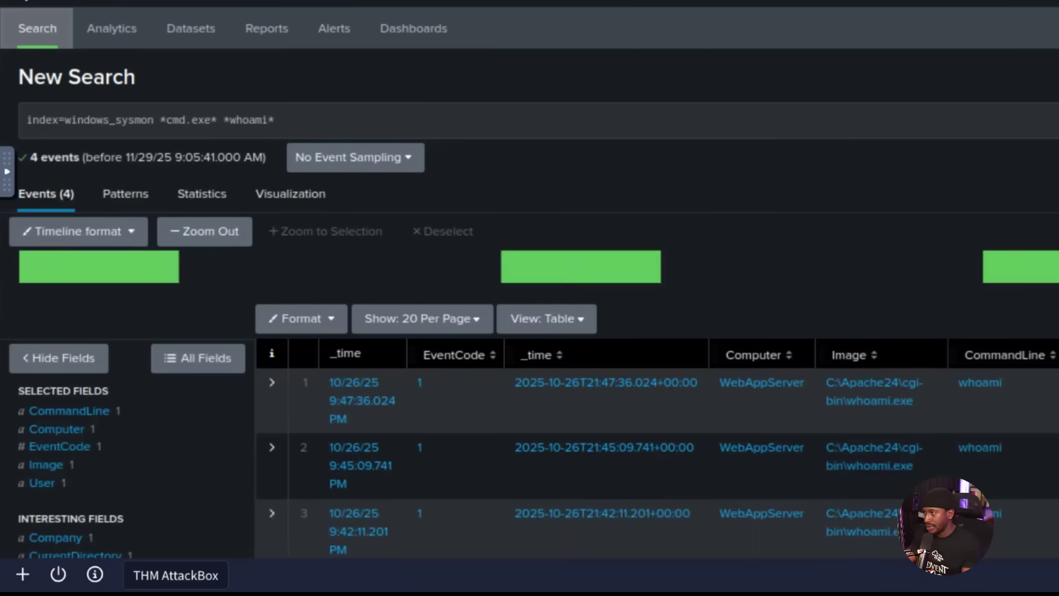
Step: Copy the whoami.exe OriginalFileName value and focus the first TryHackMe answer field
{"action": "scroll", "coordinate": [910, 274], "scroll_direction": "down", "scroll_amount": 2}
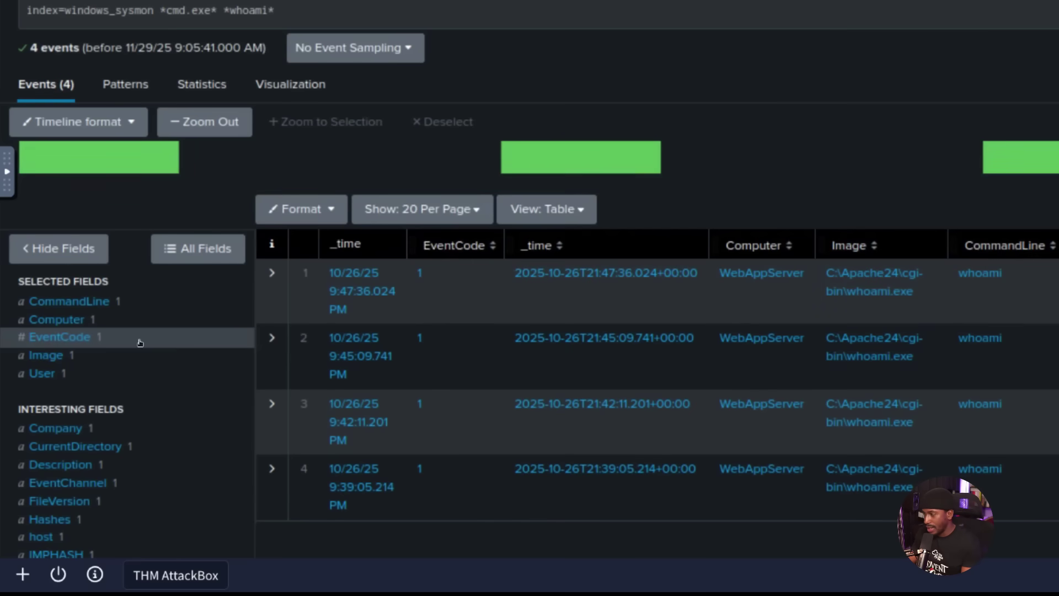
{"action": "scroll", "coordinate": [139, 341], "scroll_direction": "down", "scroll_amount": 1}
{"action": "scroll", "coordinate": [140, 343], "scroll_direction": "down", "scroll_amount": 6}
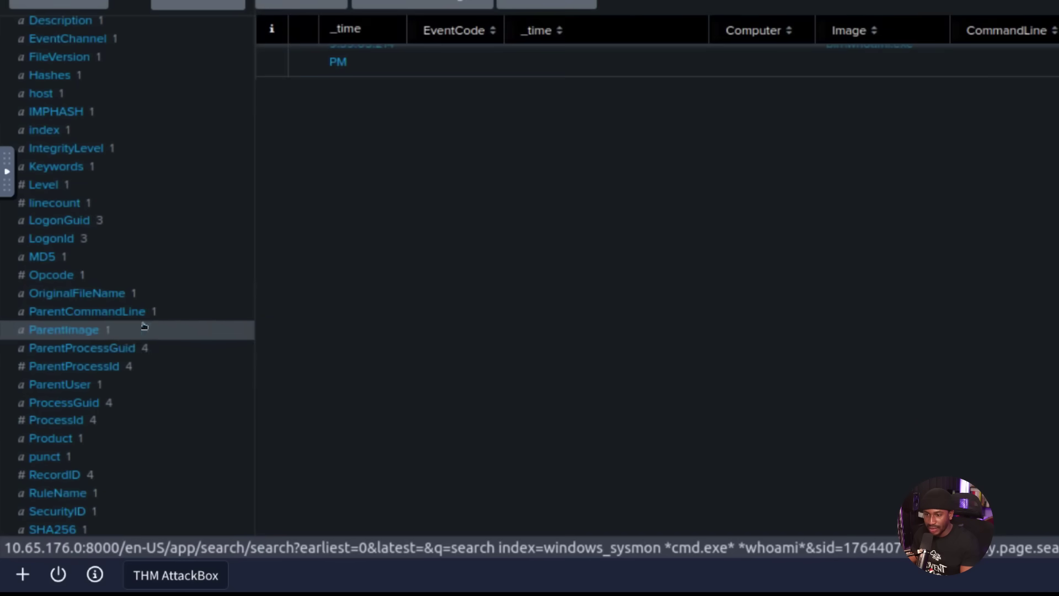
{"action": "left_click", "coordinate": [116, 293]}
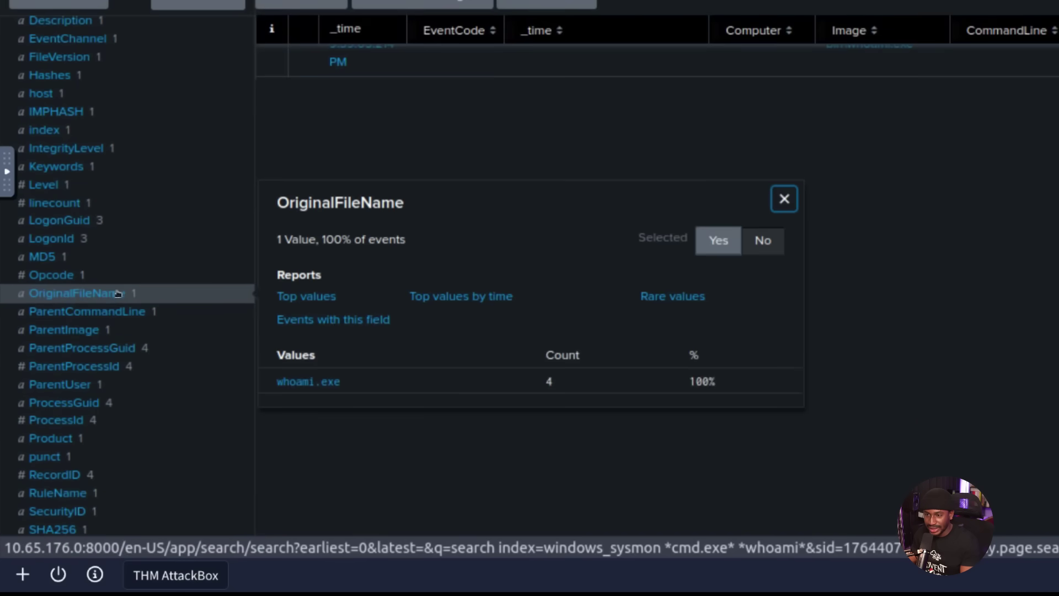
{"action": "double_click", "coordinate": [363, 385]}
{"action": "right_click", "coordinate": [362, 385]}
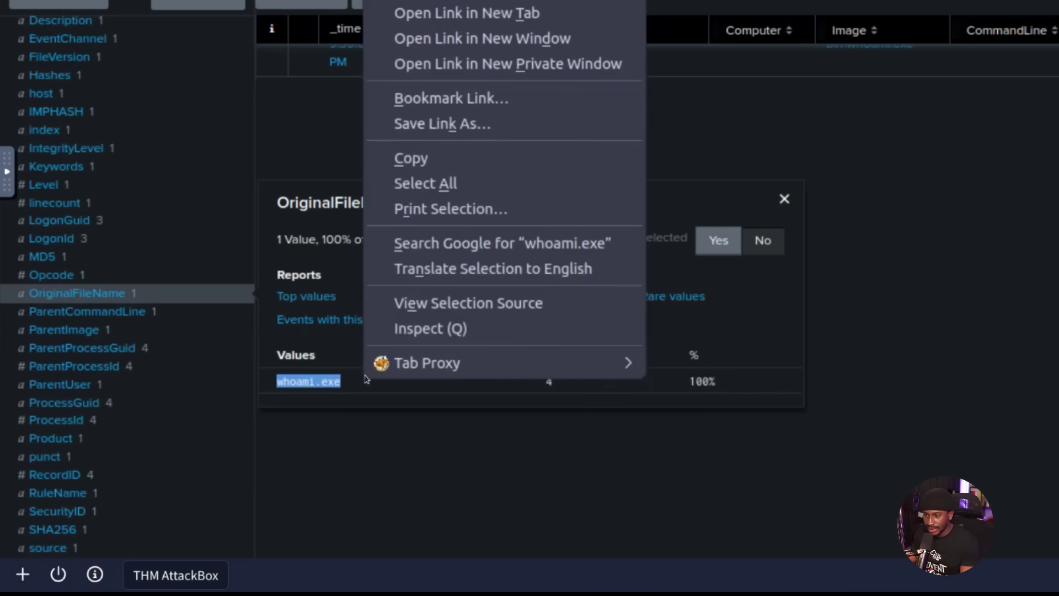
{"action": "left_click", "coordinate": [421, 160]}
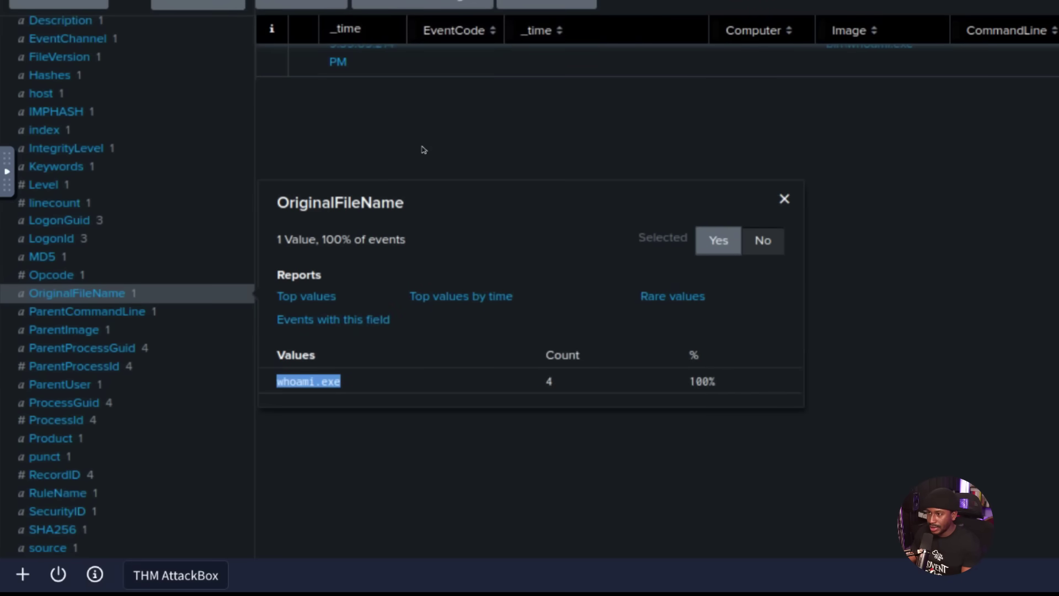
{"action": "key", "text": "Escape"}
{"action": "left_click", "coordinate": [128, 410]}
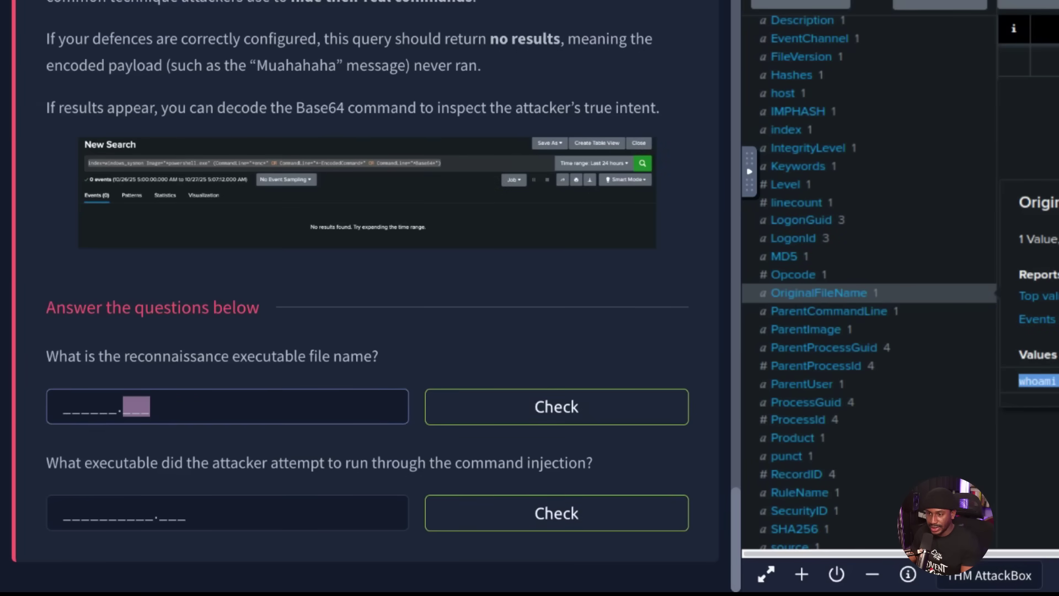
Step: Submit whoami.exe as the reconnaissance executable answer
{"action": "key", "text": "ctrl+v"}
{"action": "left_click", "coordinate": [508, 409]}
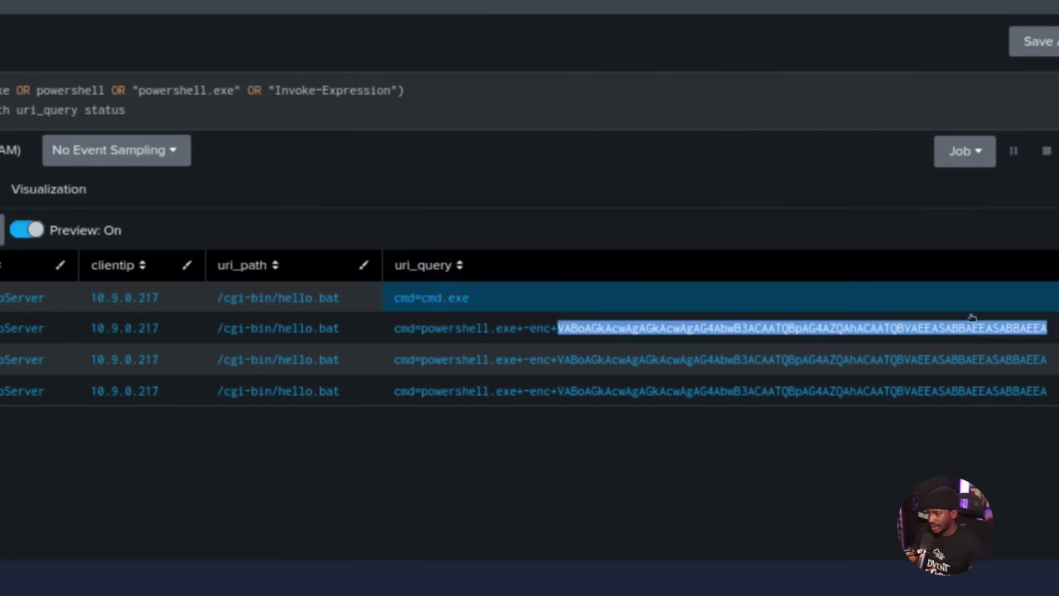
Step: Copy powershell.exe from row 2's uri_query and submit it as the second answer
{"action": "left_click_drag", "start_coordinate": [448, 333], "coordinate": [516, 332]}
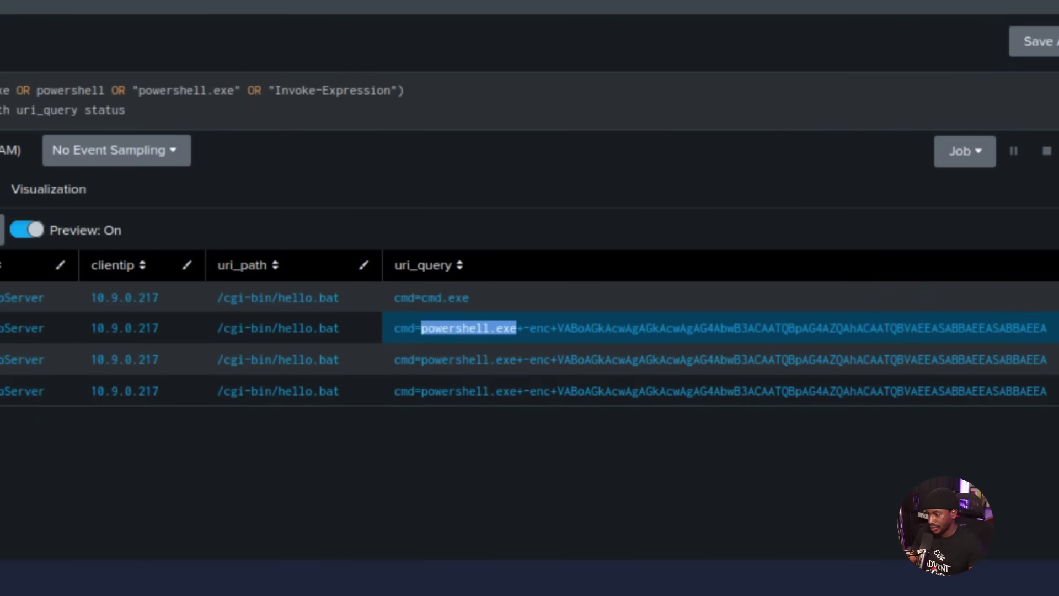
{"action": "right_click", "coordinate": [493, 335]}
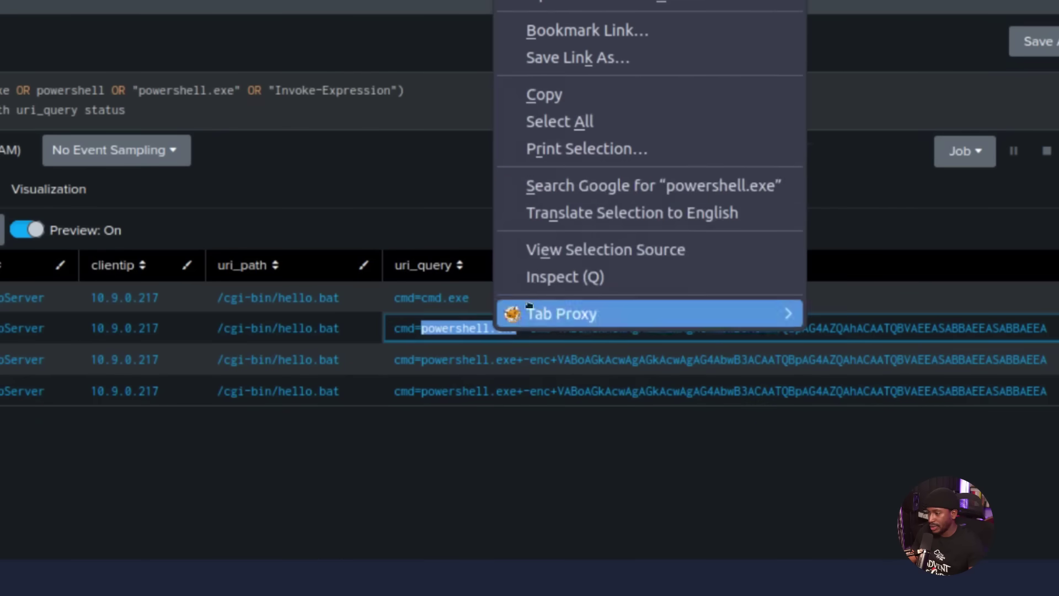
{"action": "left_click", "coordinate": [544, 95]}
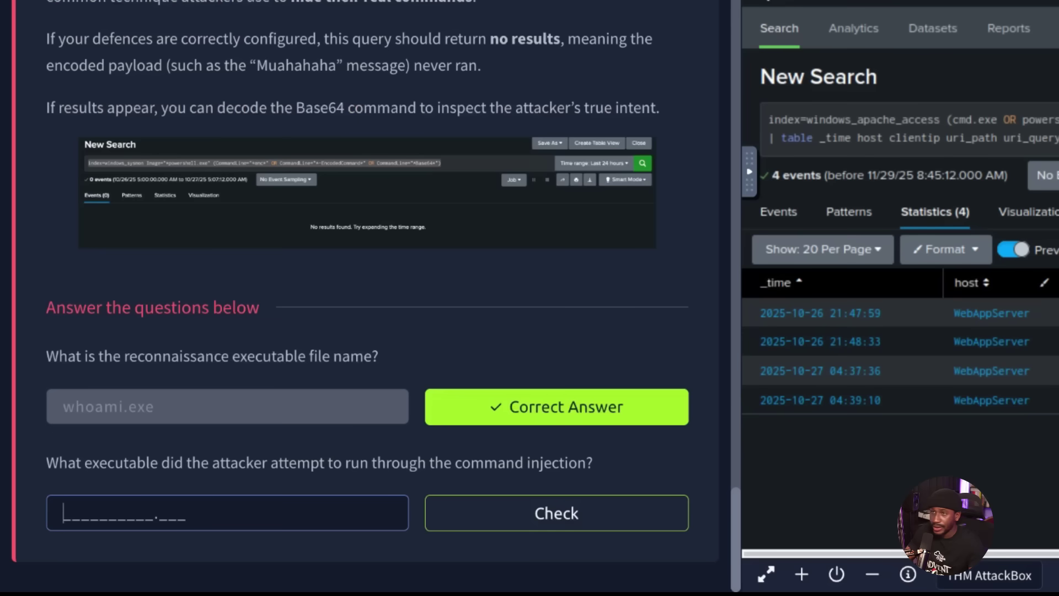
{"action": "left_click", "coordinate": [63, 512]}
{"action": "key", "text": "ctrl+v"}
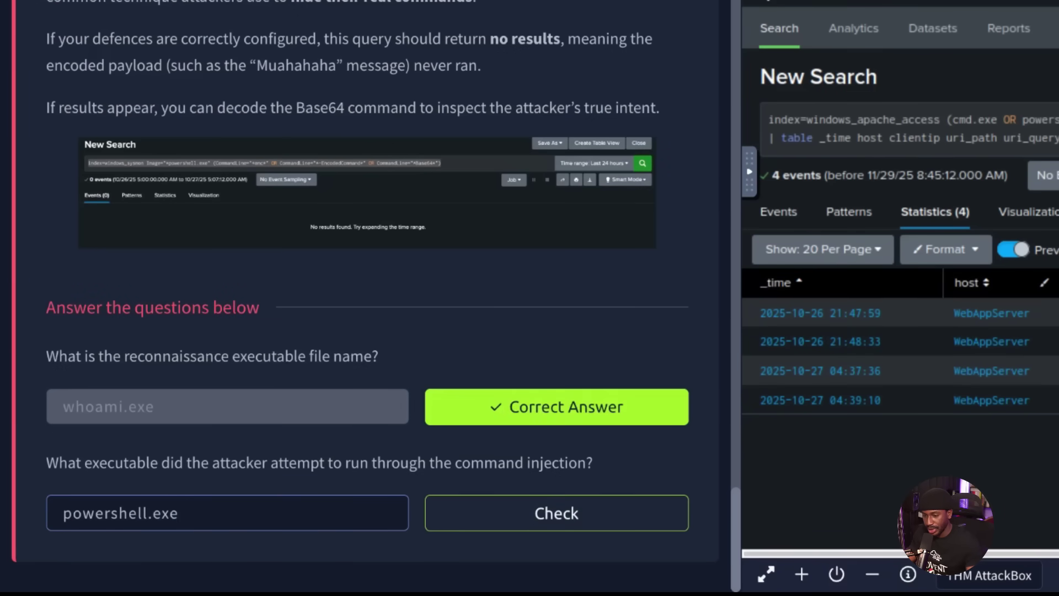
{"action": "key", "text": "Return"}
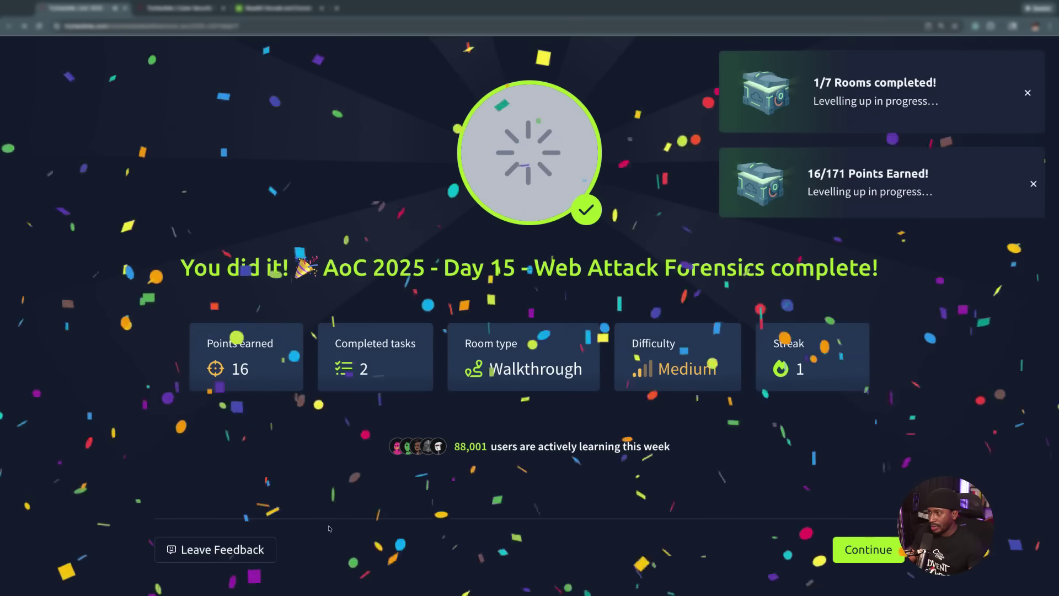